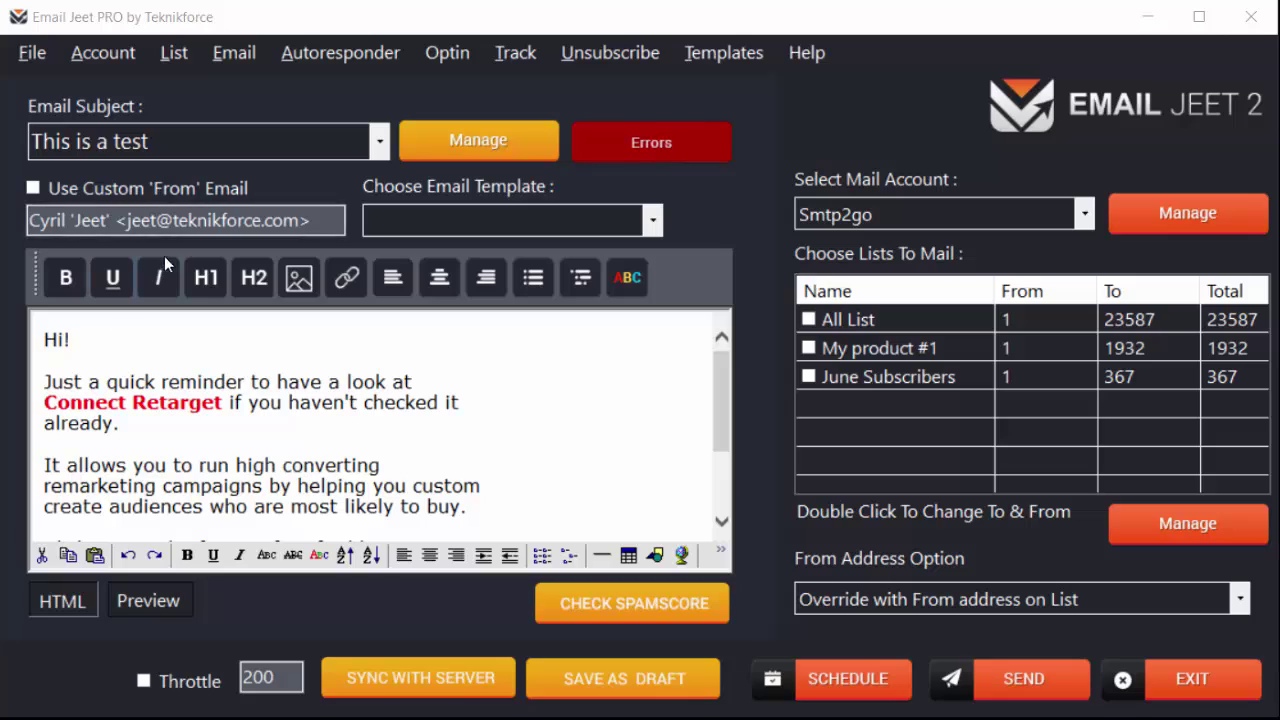
Replace the subject 'This is a test' with 'Look at my new product!'.
click(238, 142)
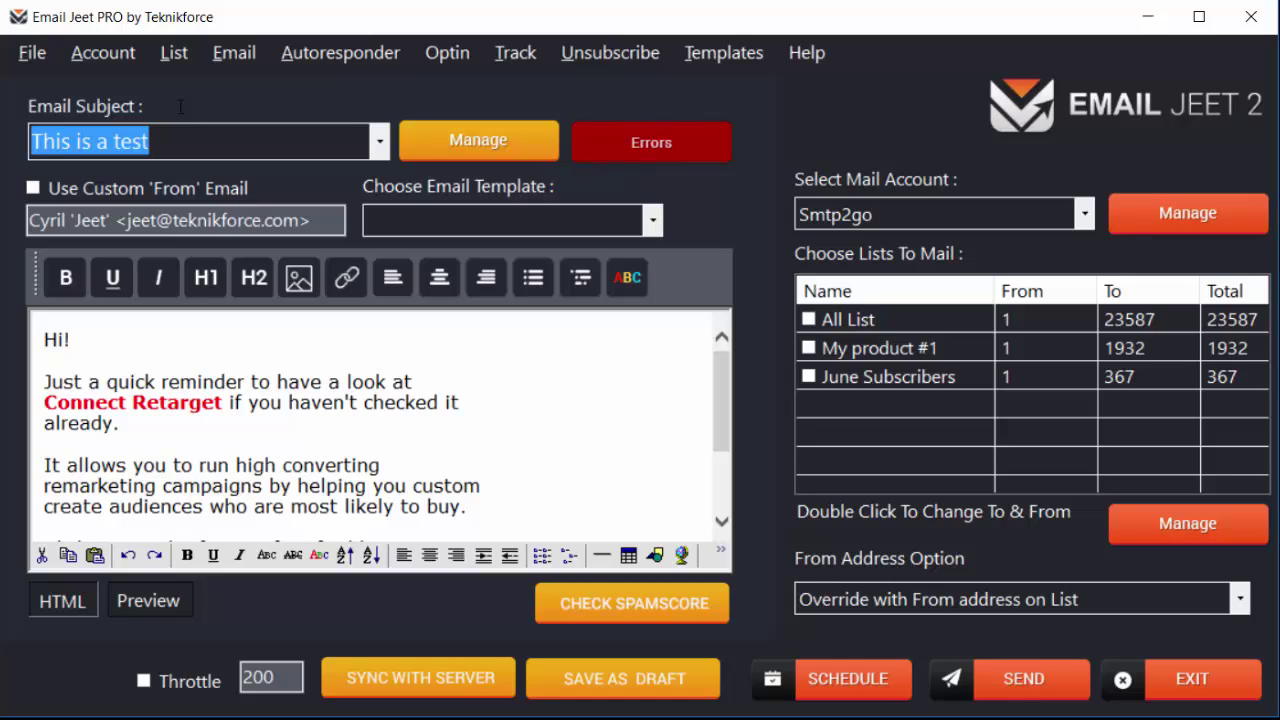
text(Look at)
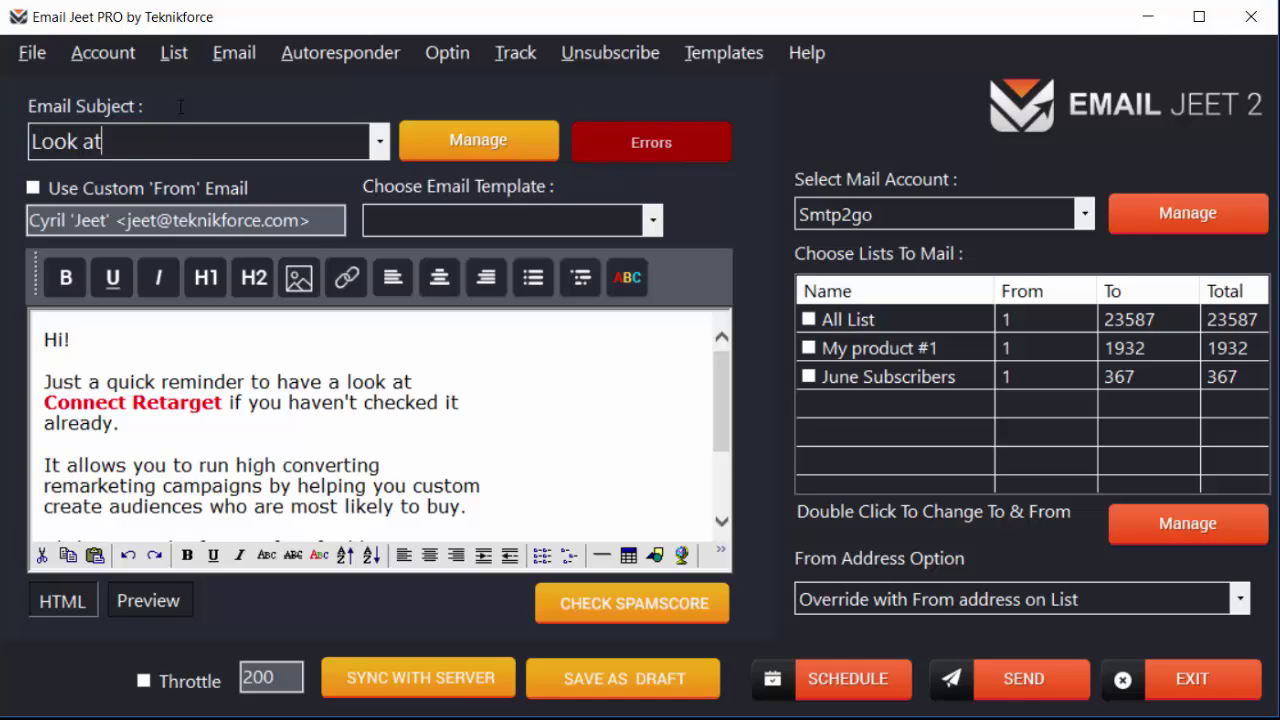
text( my new product!)
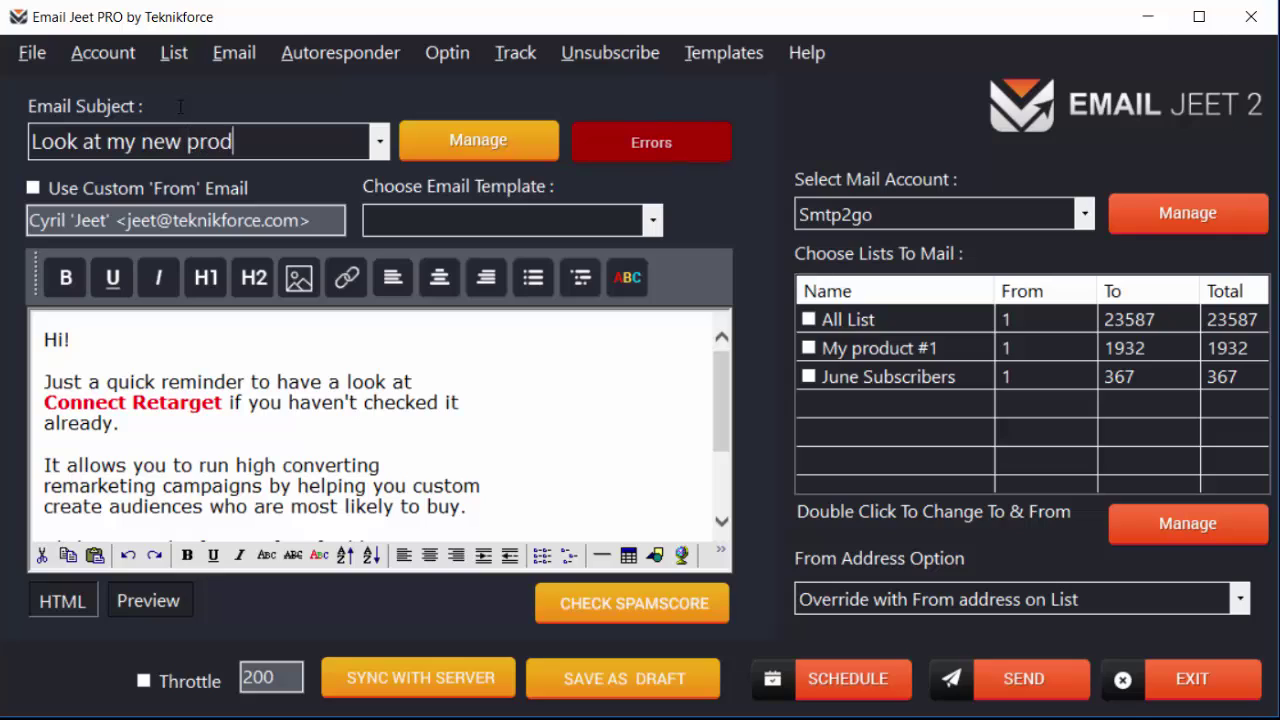
click(380, 141)
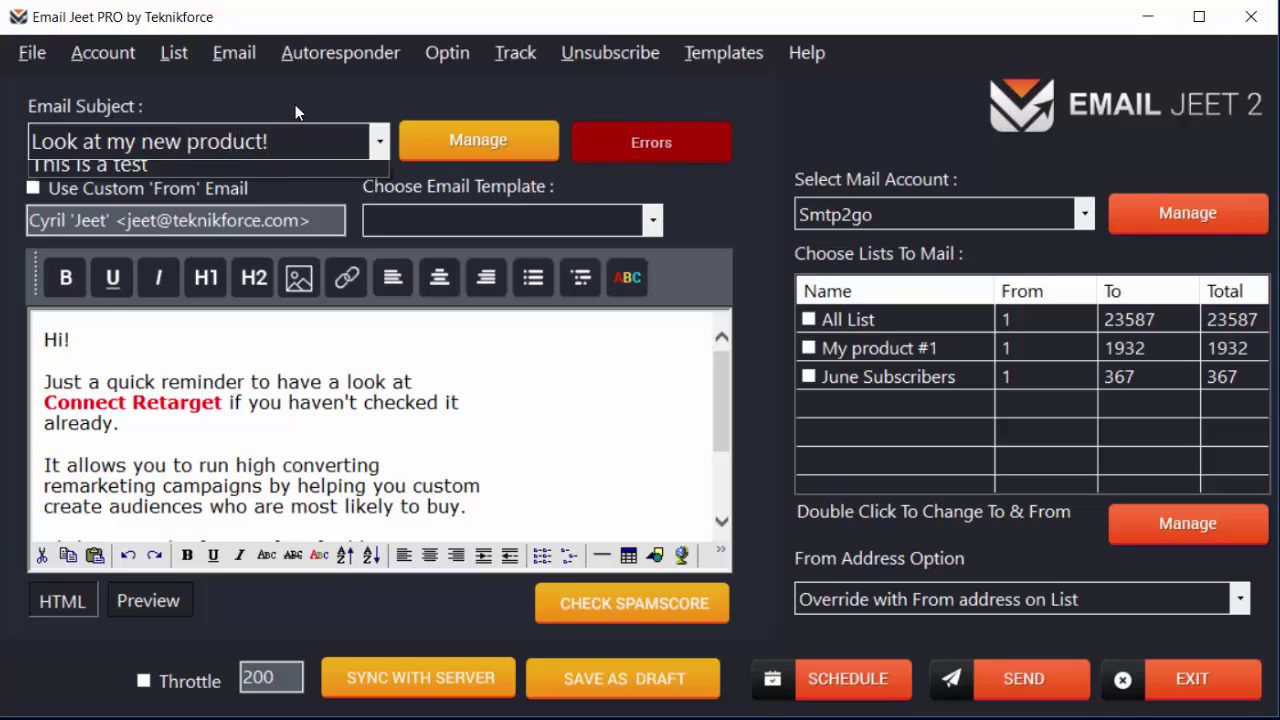
click(380, 142)
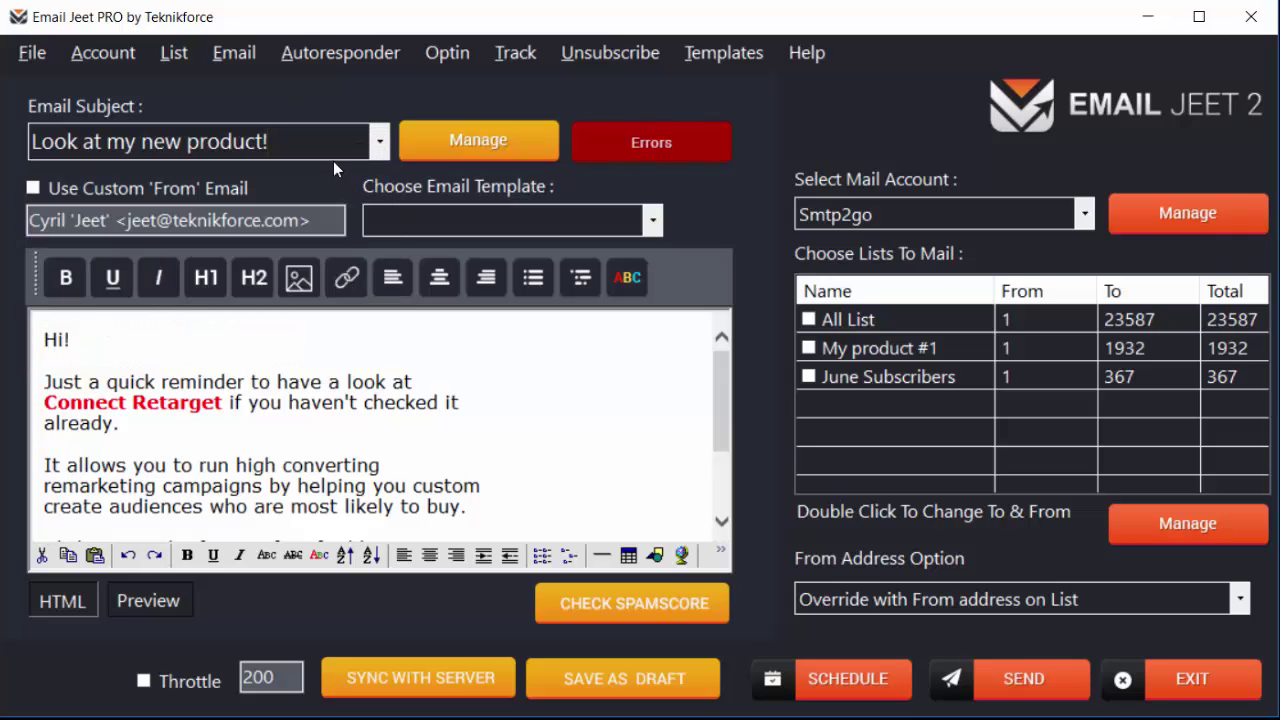
click(386, 143)
click(386, 143)
click(445, 146)
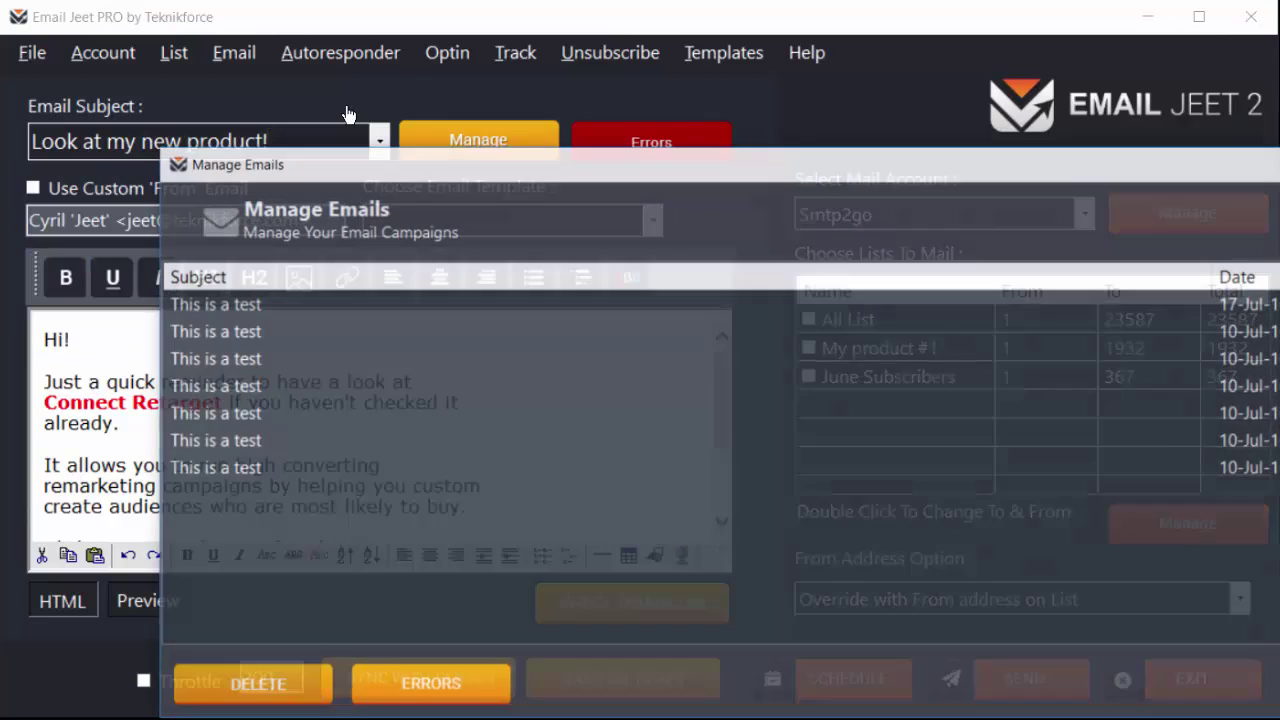
click(296, 380)
click(262, 352)
click(276, 413)
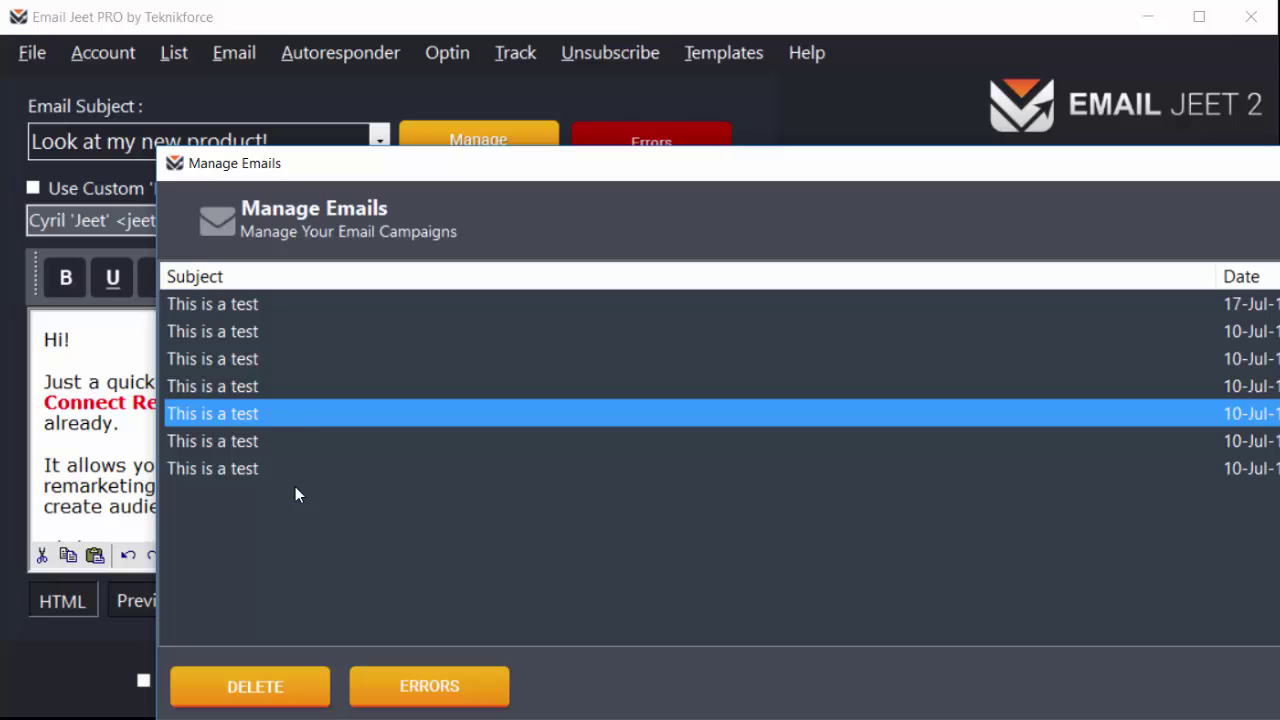
drag(457, 175, 388, 157)
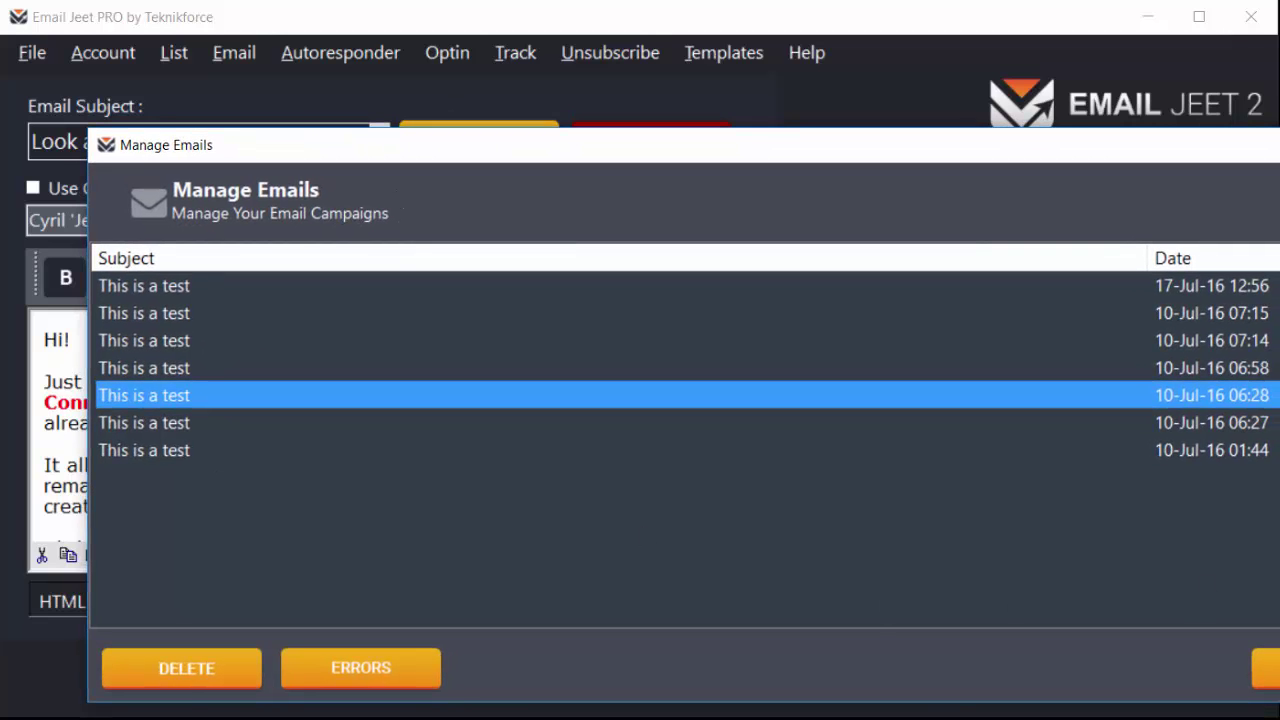
click(1270, 668)
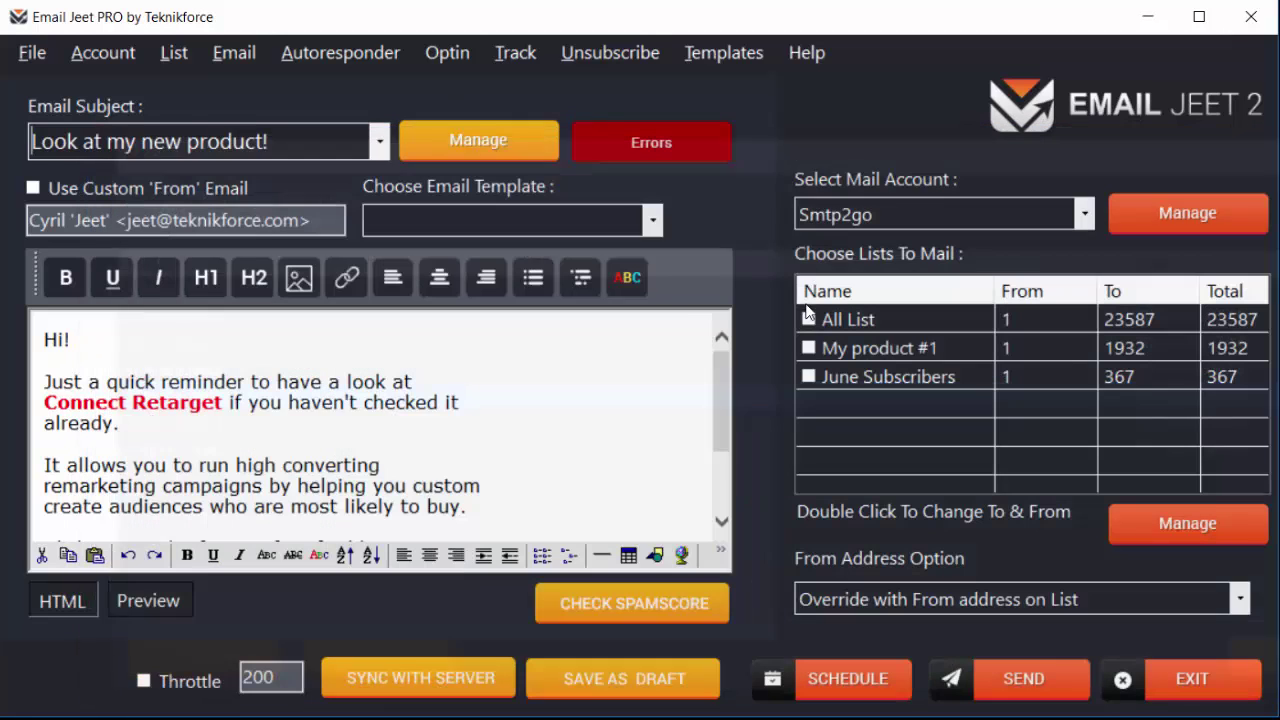
click(636, 152)
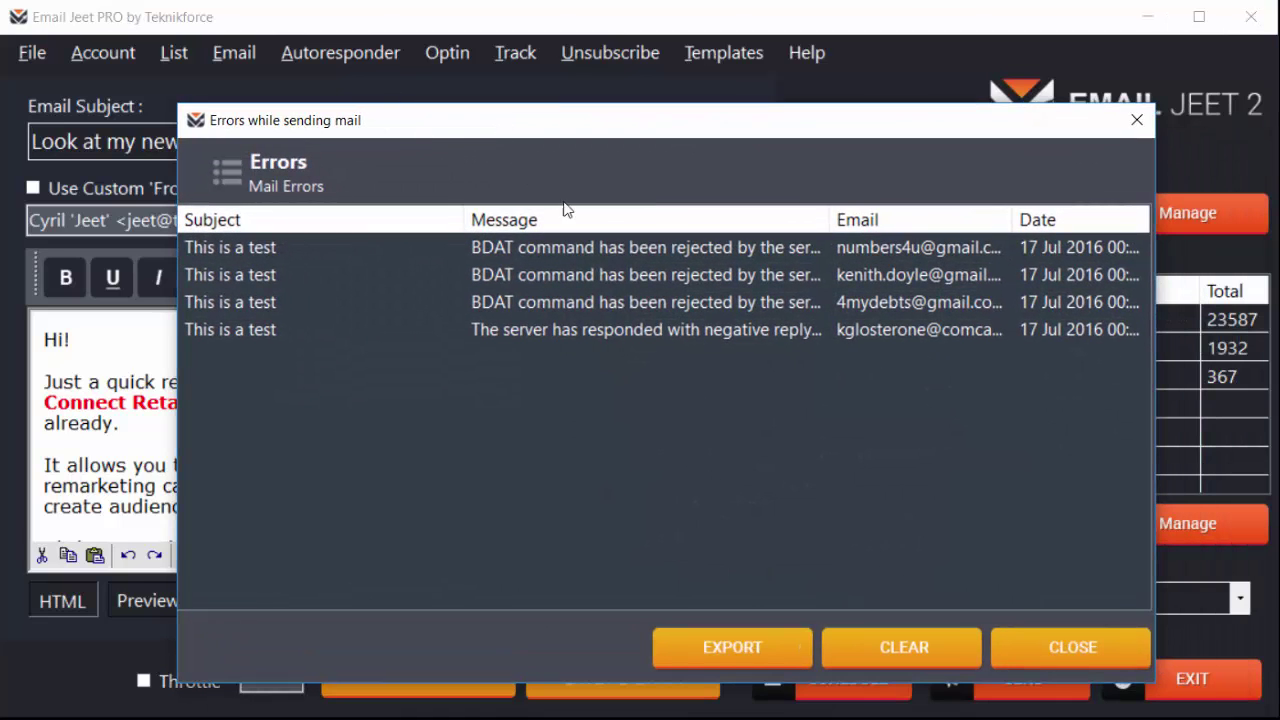
click(1033, 643)
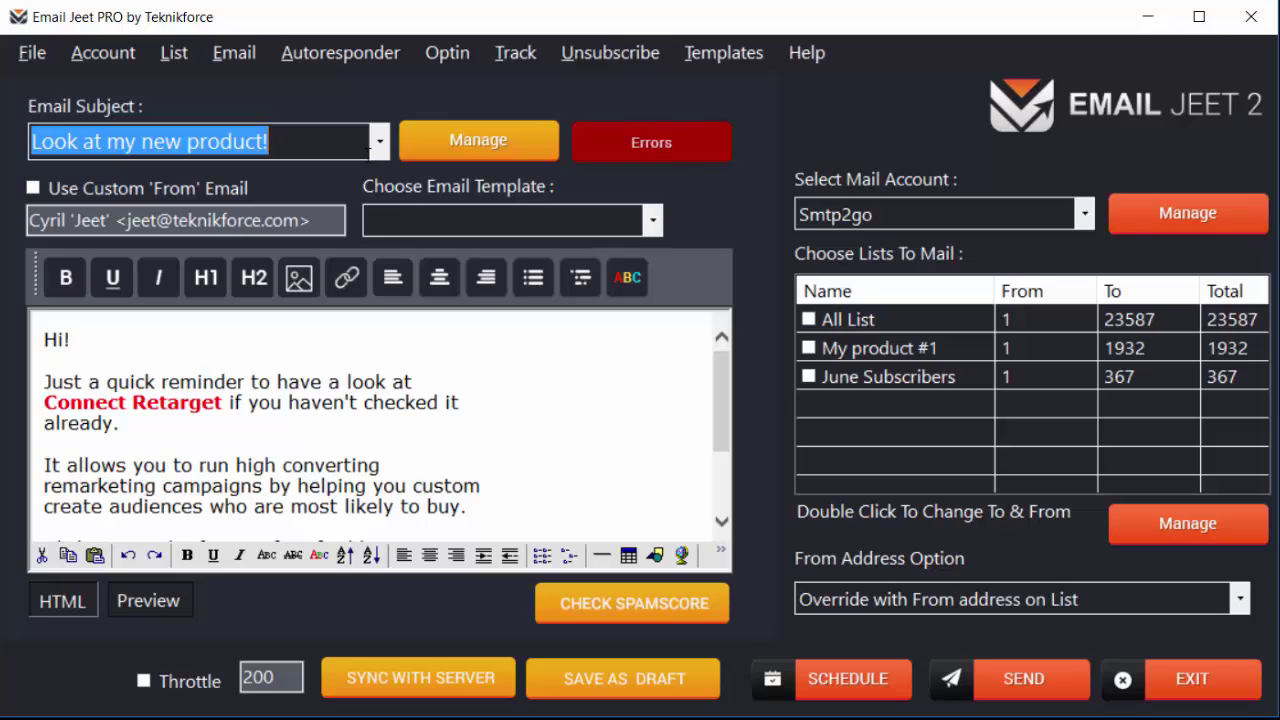
Scroll through the email body and briefly select its reminder-to-converting text.
click(296, 437)
scroll(296, 437, down, 3)
scroll(296, 437, up, 3)
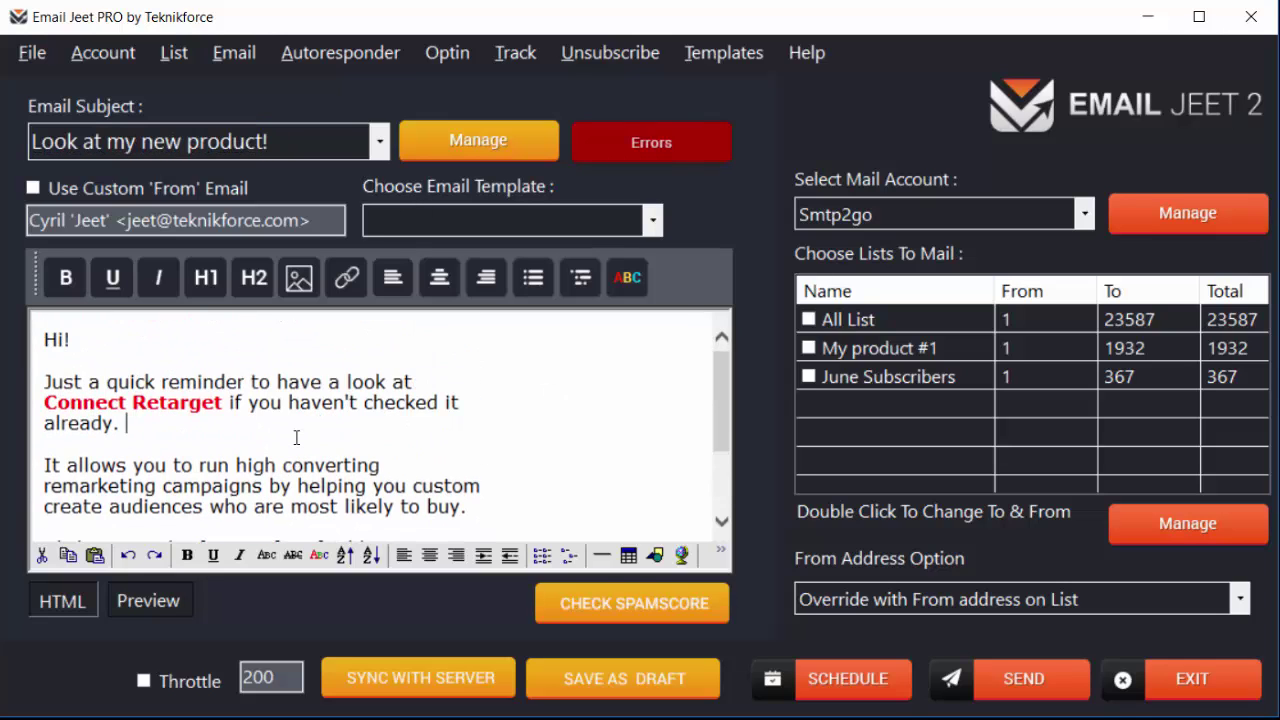
scroll(296, 437, down, 2)
scroll(296, 437, up, 2)
drag(87, 388, 385, 465)
click(391, 465)
Enable Use Custom 'From' Email and set the email template to None.
click(53, 193)
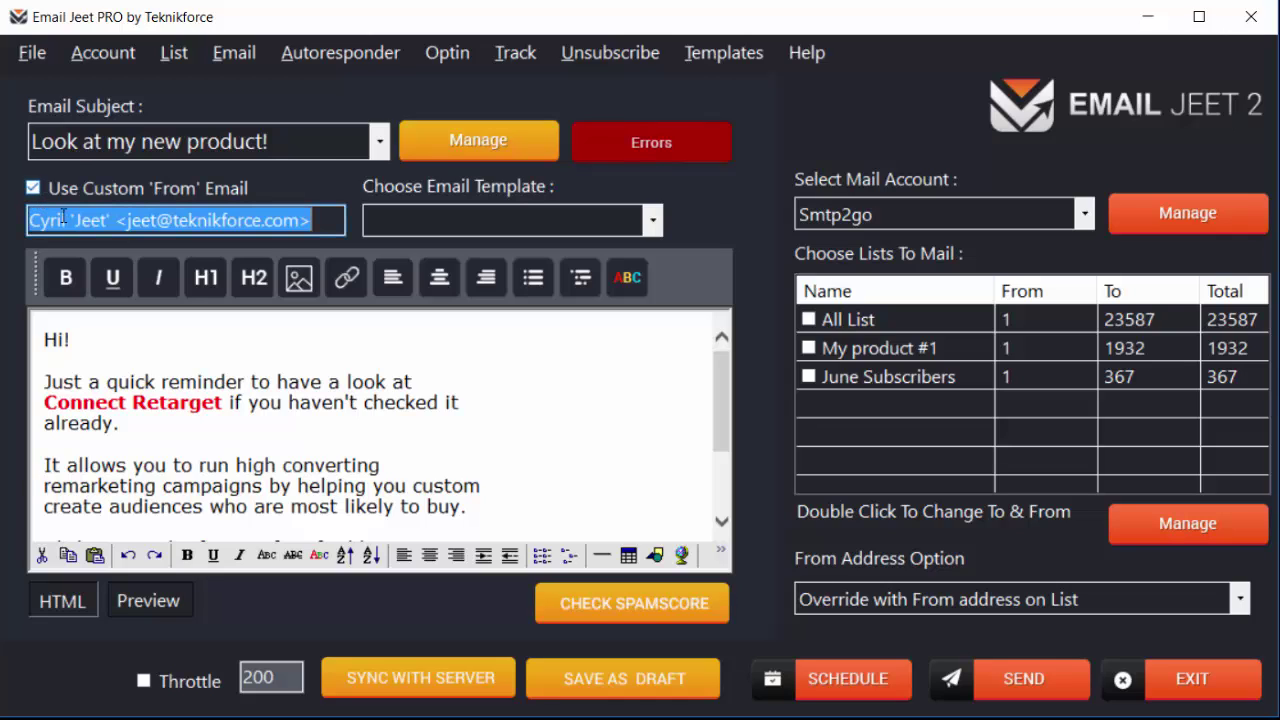
click(74, 221)
drag(115, 220, 284, 224)
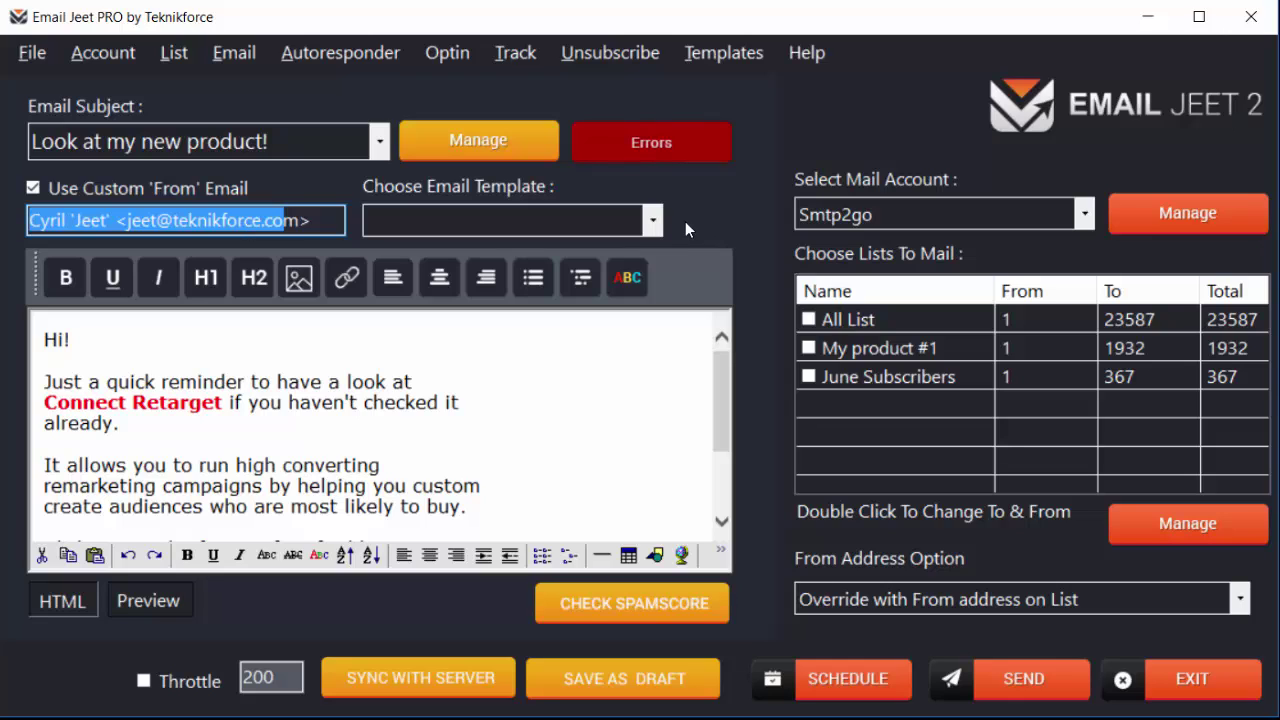
click(652, 220)
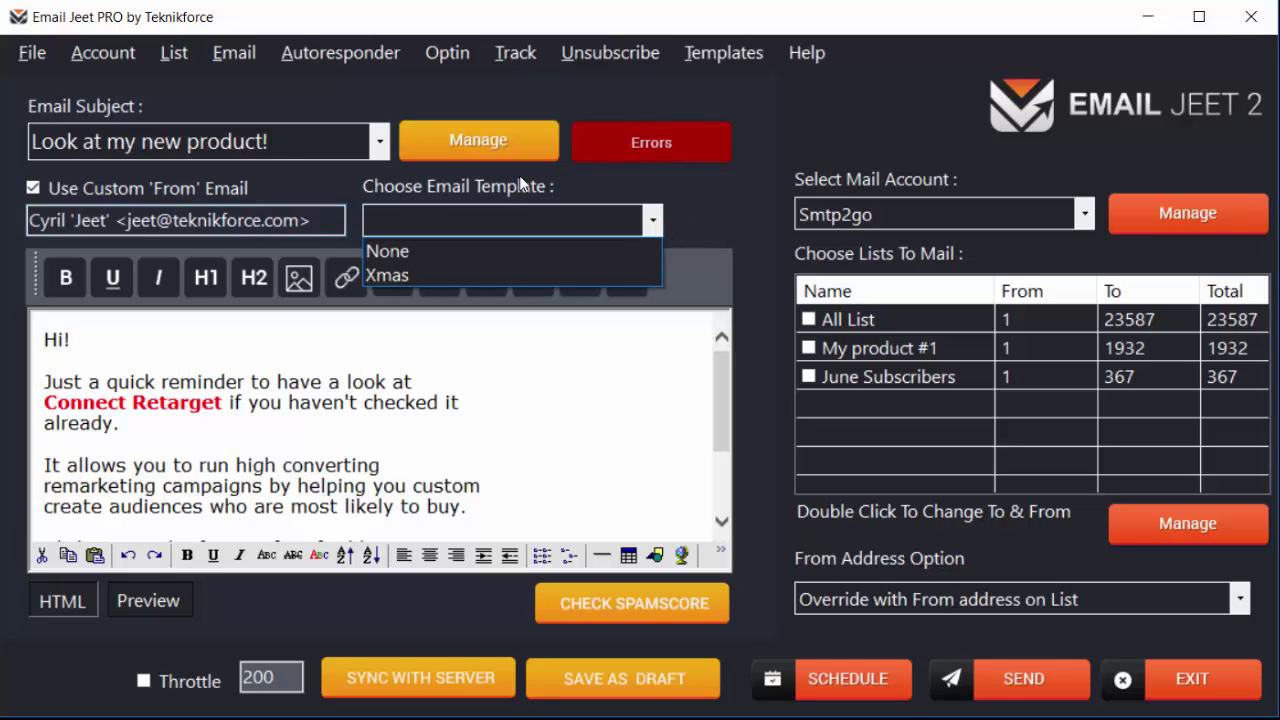
click(666, 223)
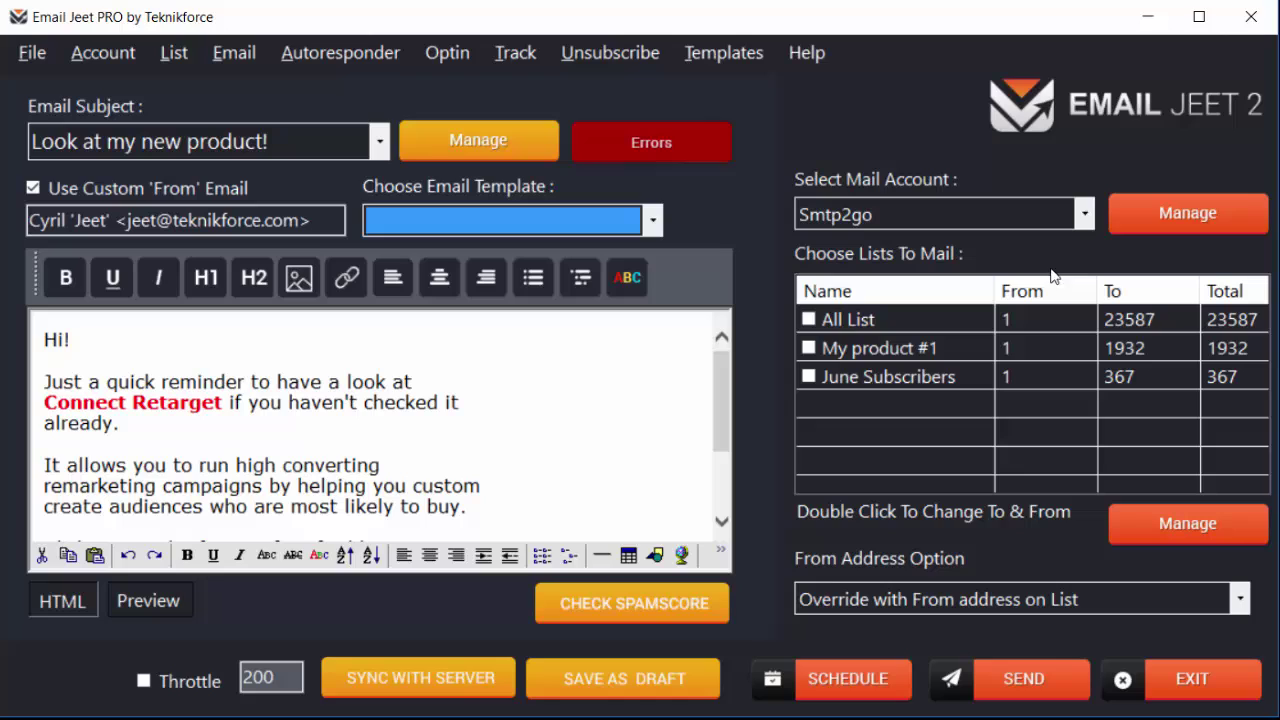
Switch the sending mail account from Smtp2go to My New SMTP Service.
click(1085, 214)
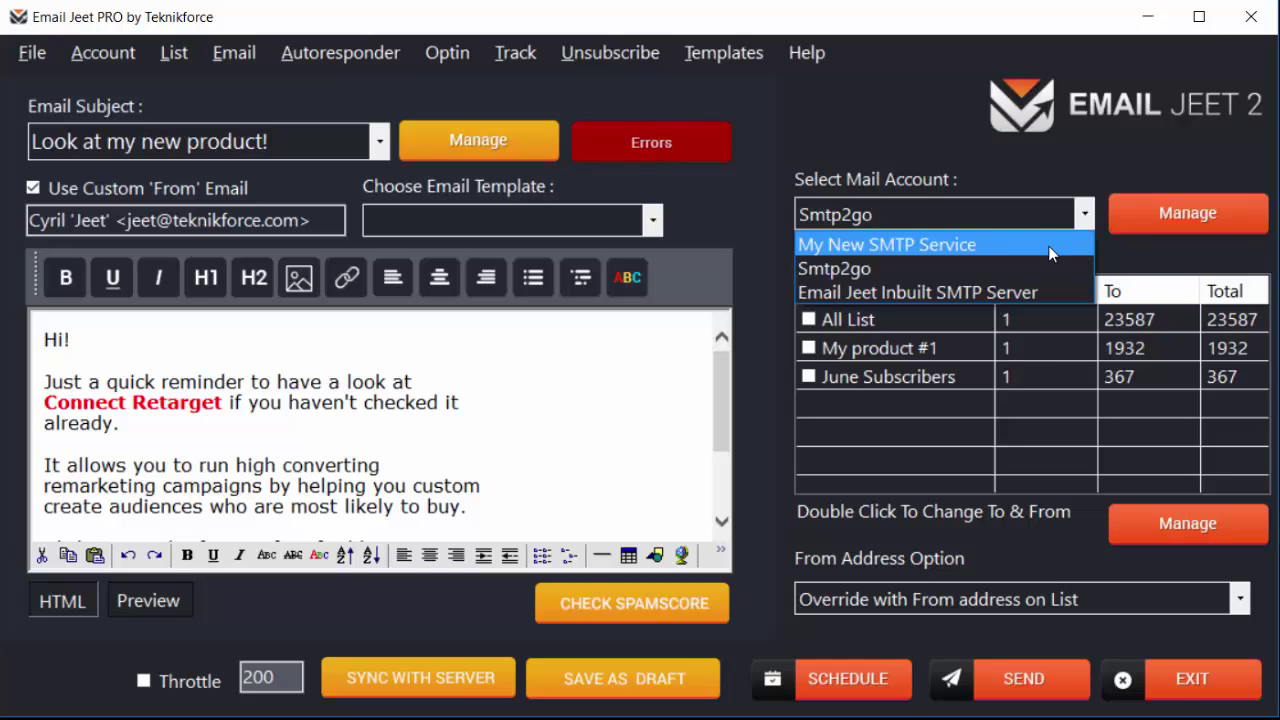
click(828, 203)
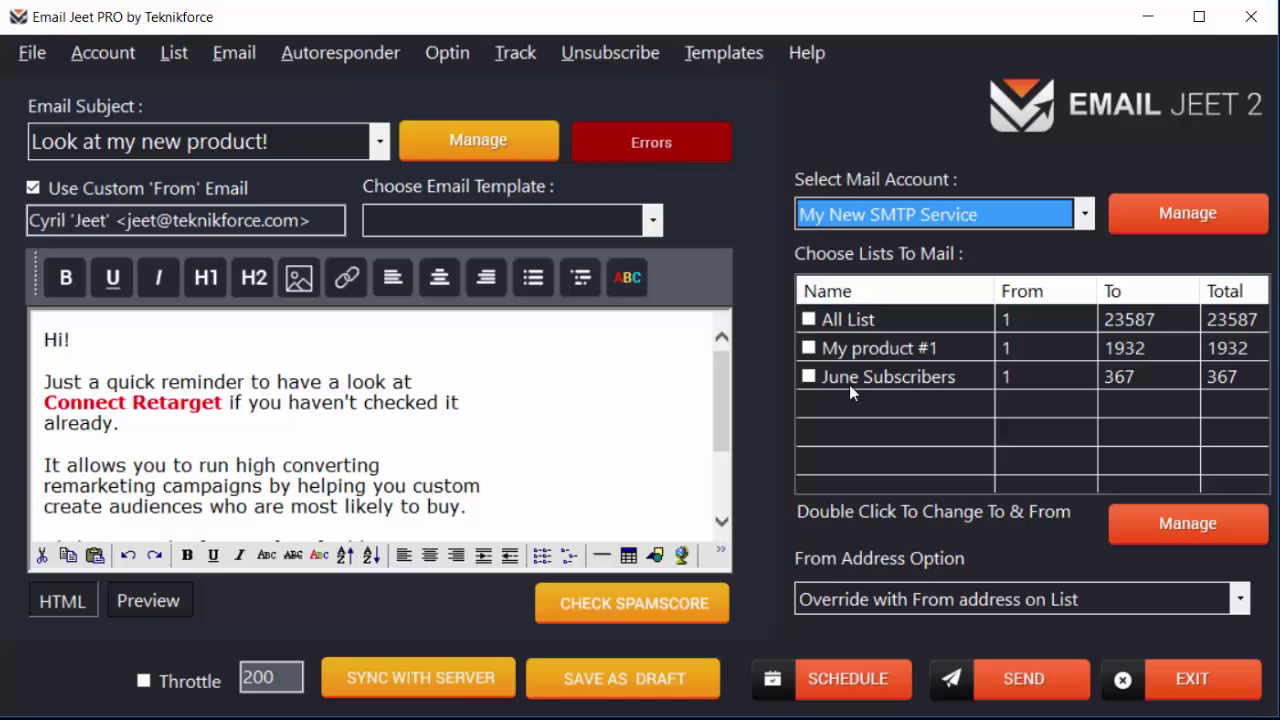
click(897, 442)
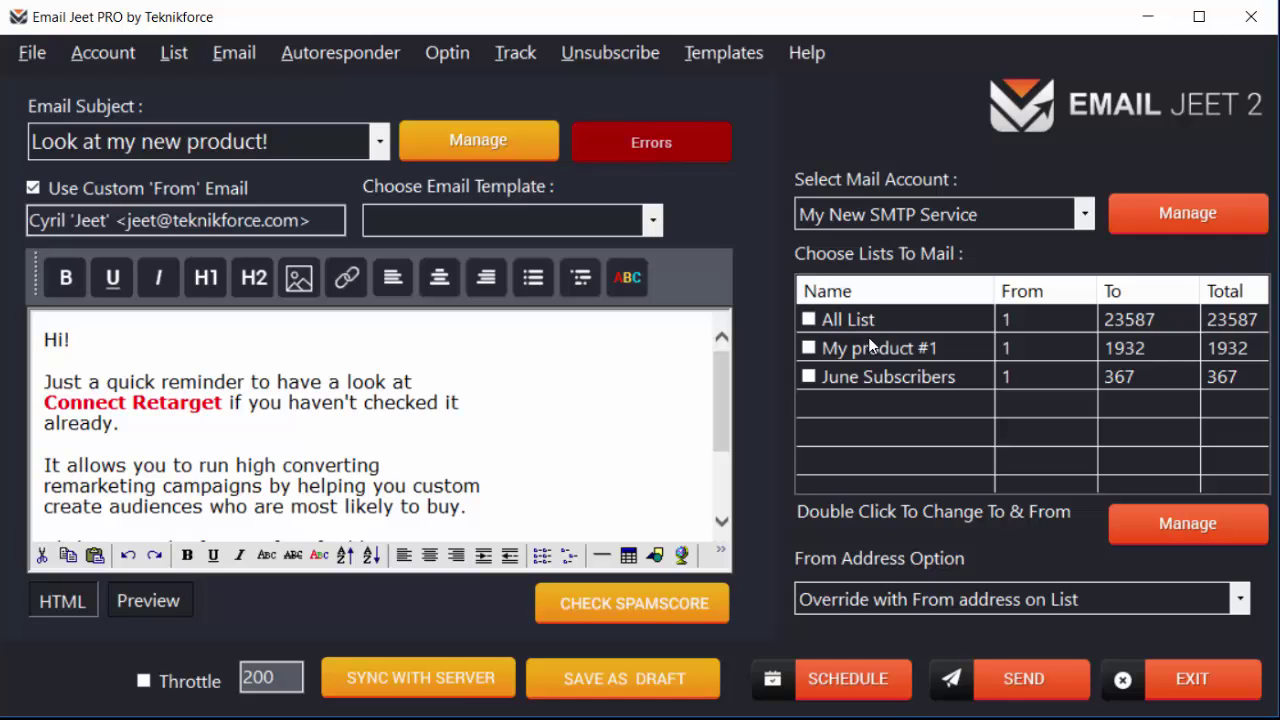
Tick All List limited to recipients 1–4000, plus My product #1 and June Subscribers.
click(842, 326)
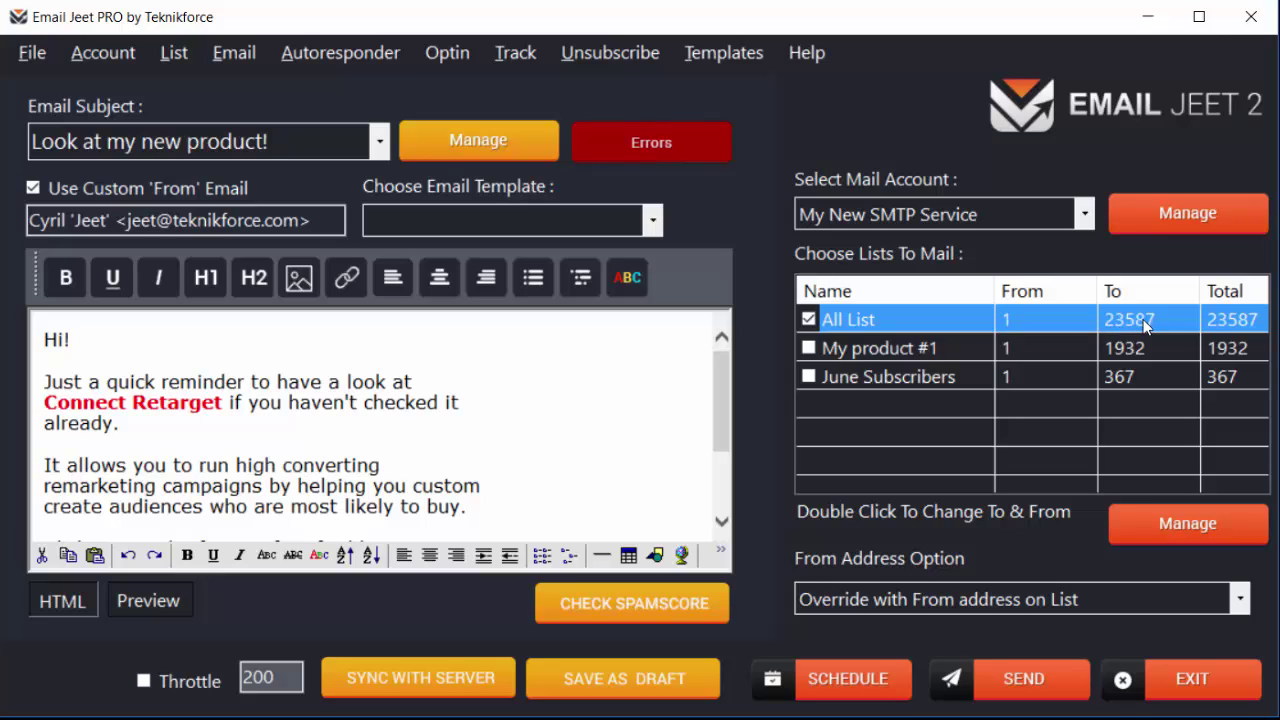
double_click(812, 320)
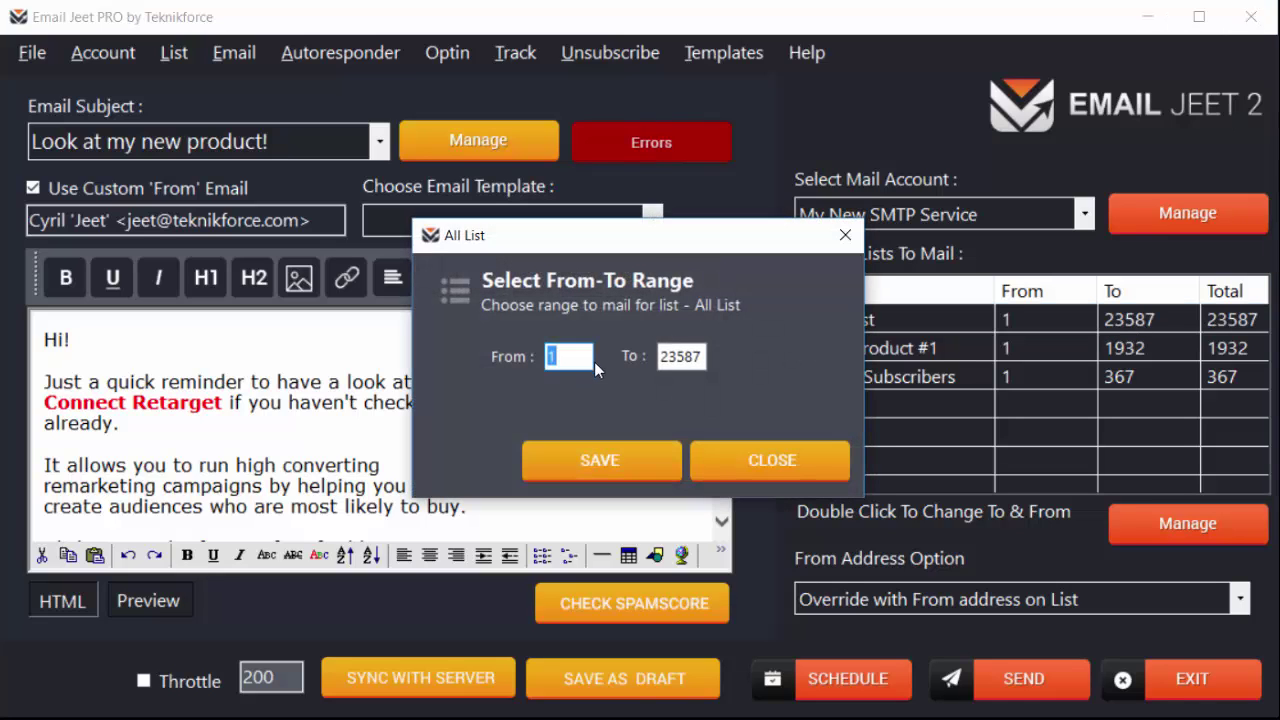
drag(663, 355, 698, 352)
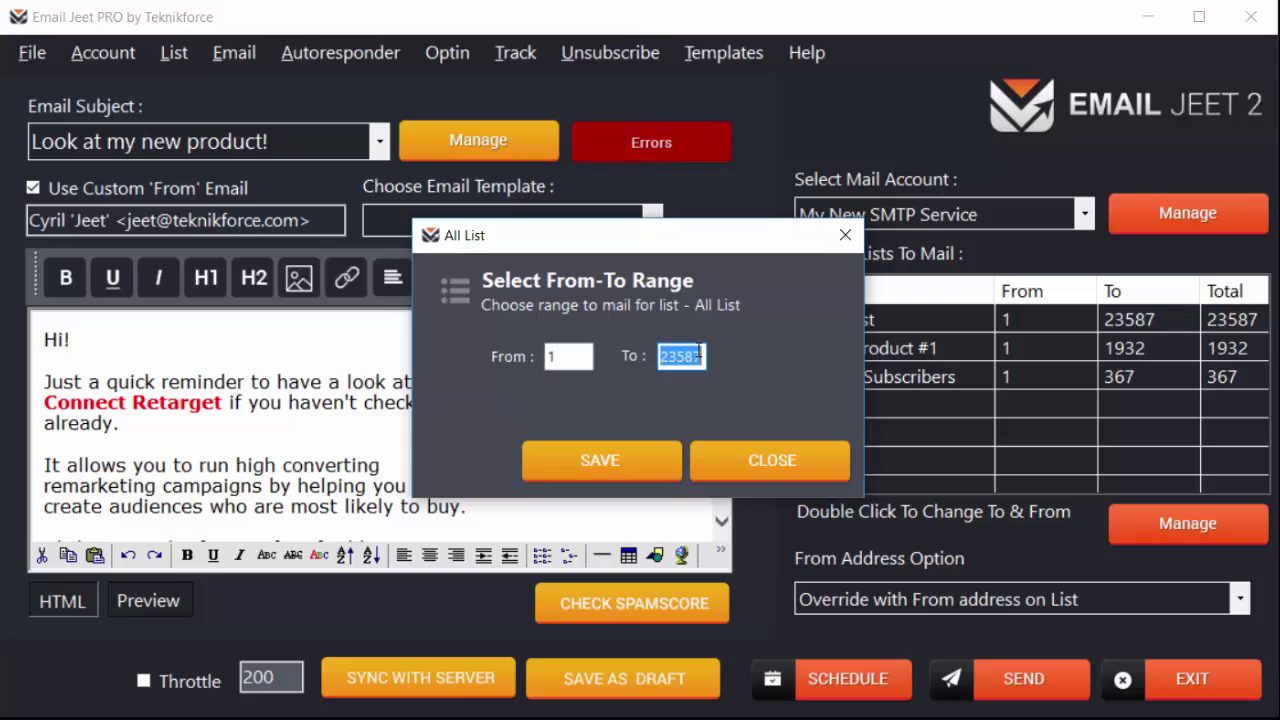
text(4000)
click(600, 476)
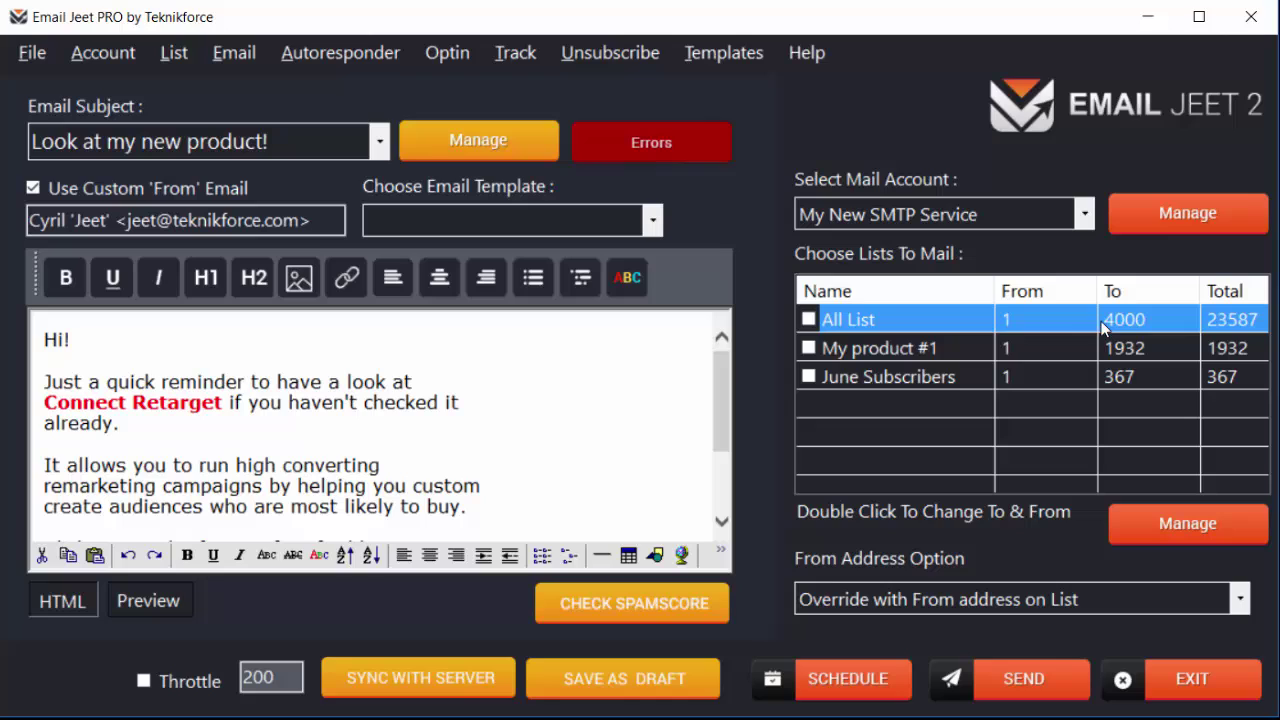
click(809, 348)
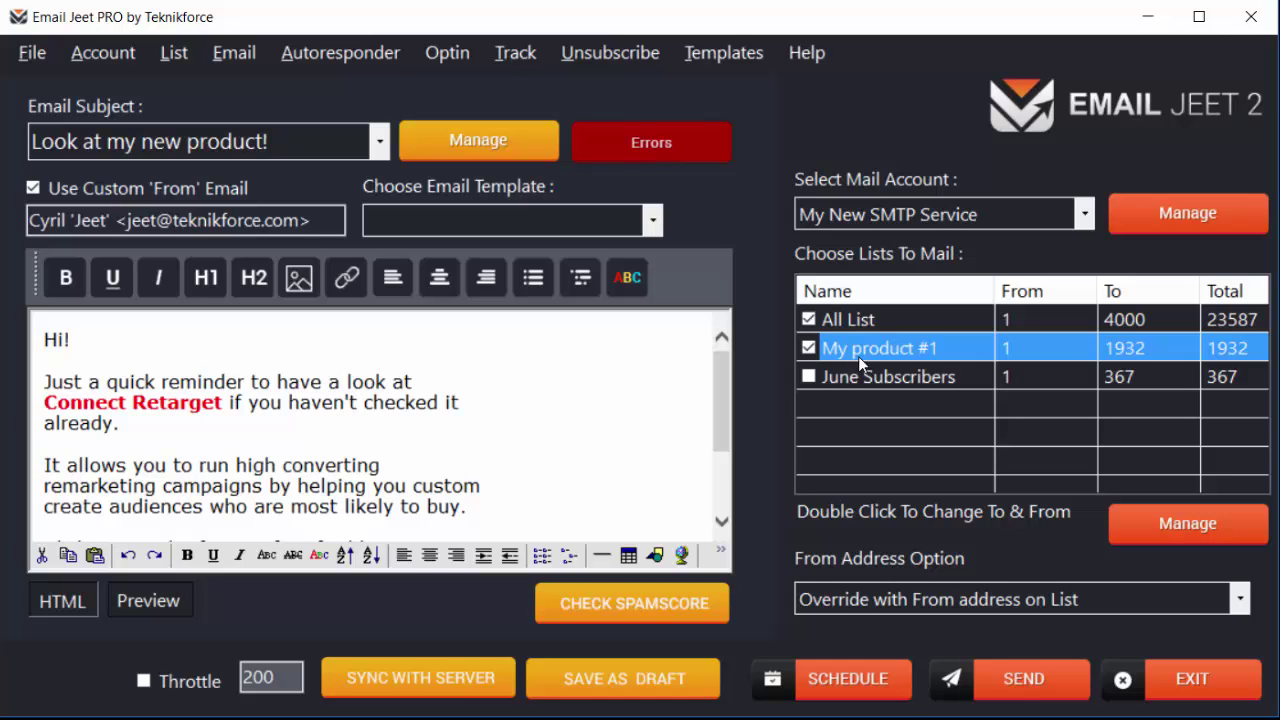
click(808, 376)
click(886, 600)
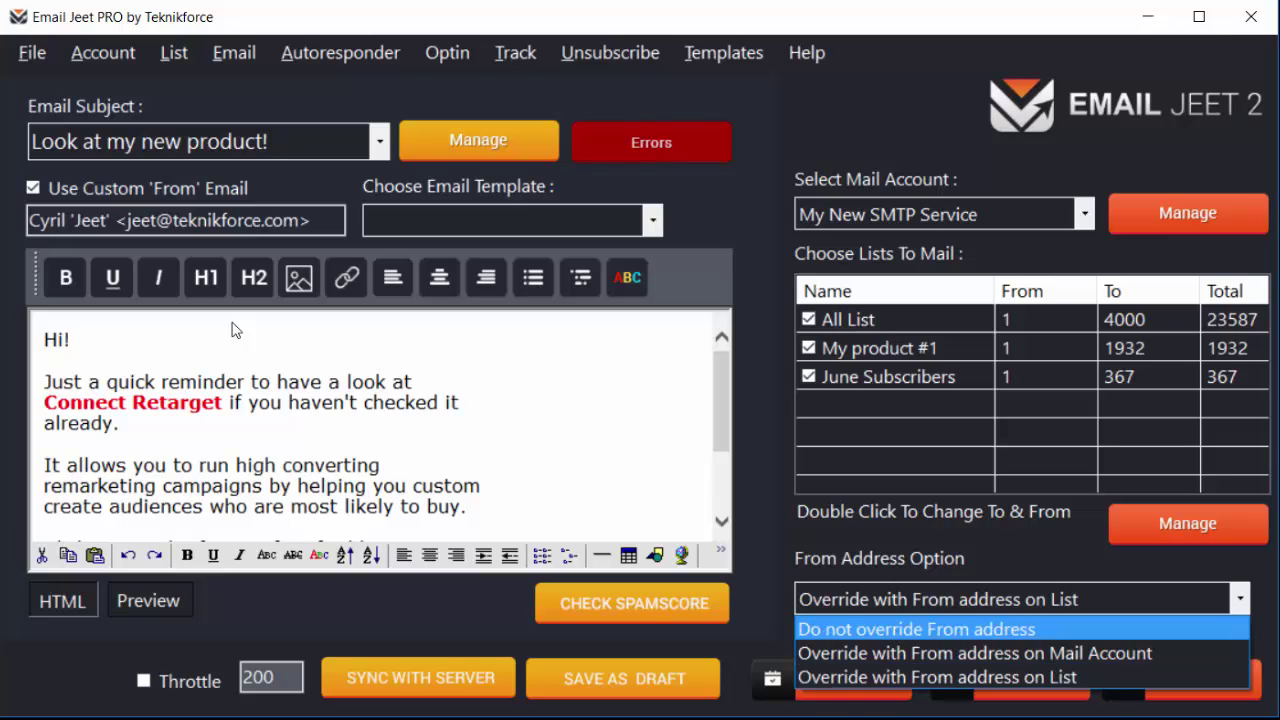
click(166, 244)
click(152, 220)
drag(152, 220, 265, 221)
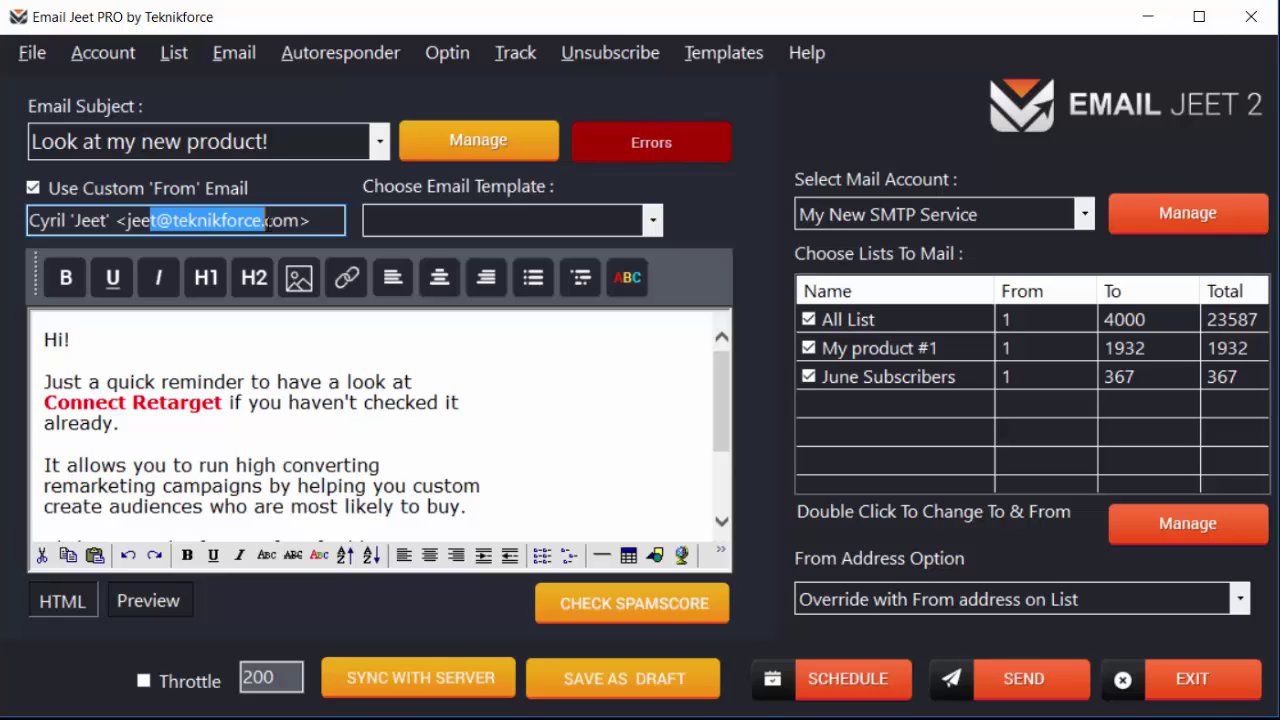
click(945, 600)
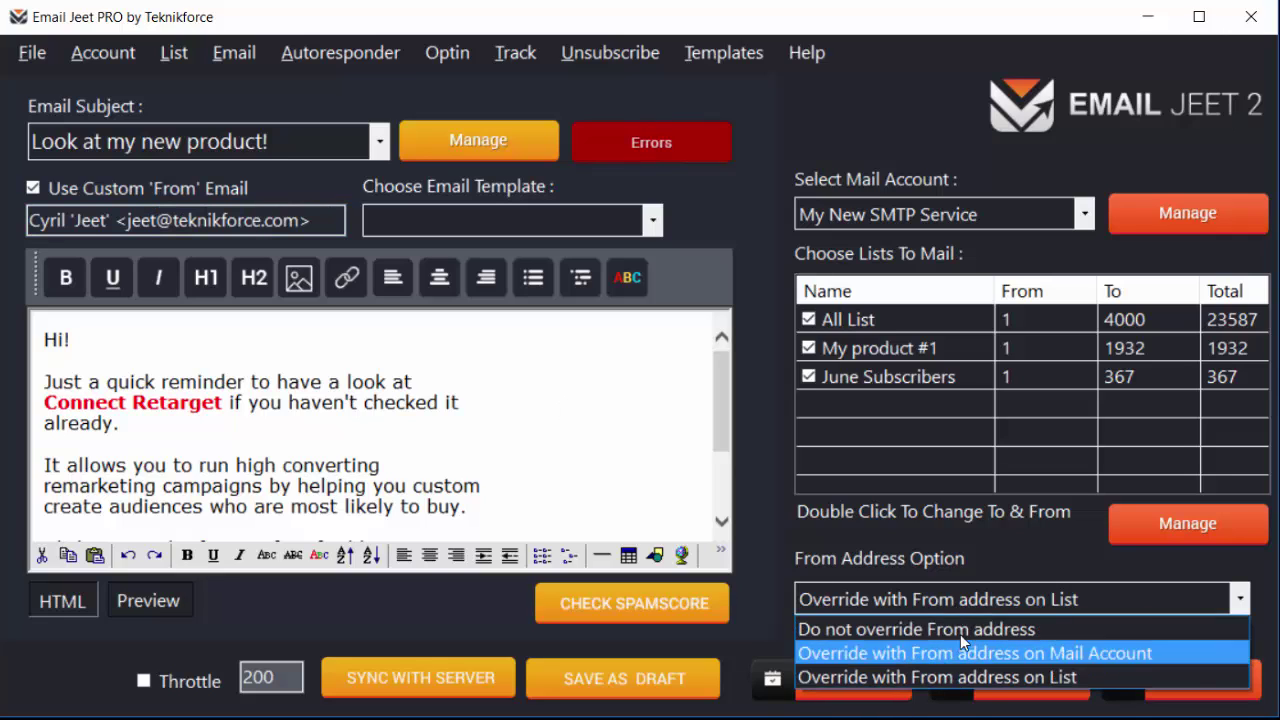
click(962, 650)
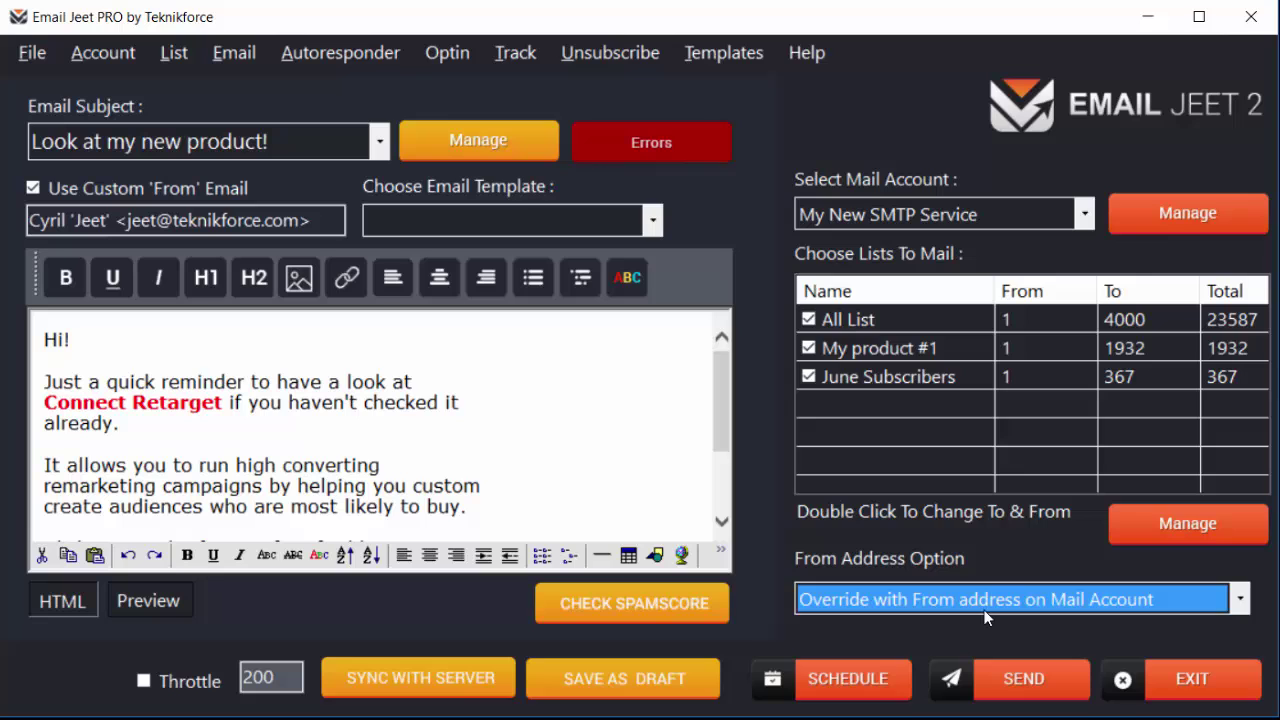
click(1188, 213)
click(470, 334)
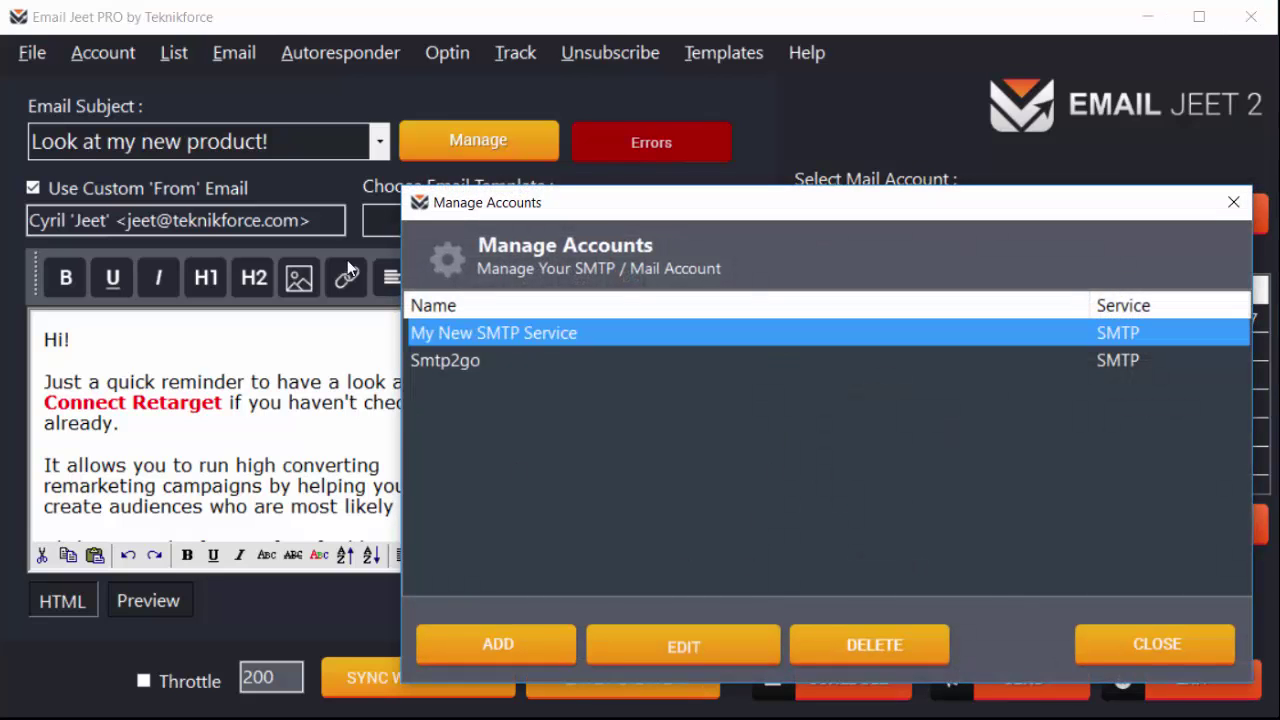
click(615, 652)
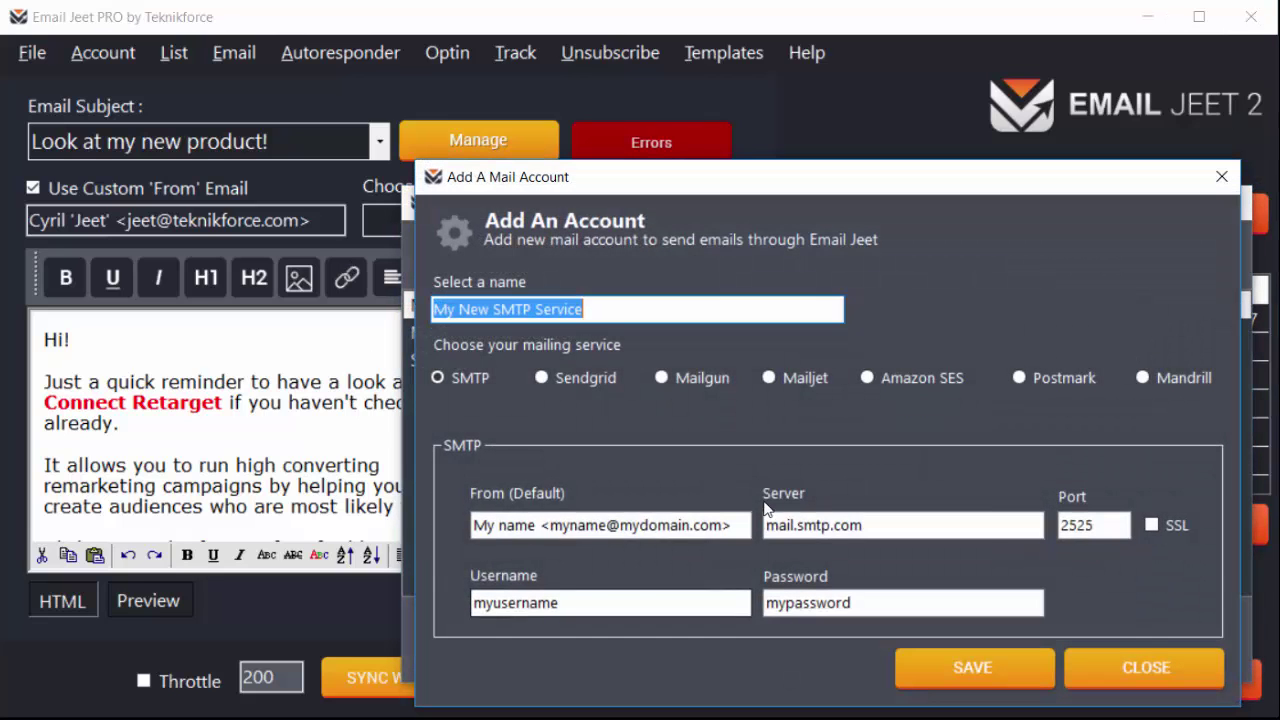
click(605, 603)
drag(640, 525, 449, 502)
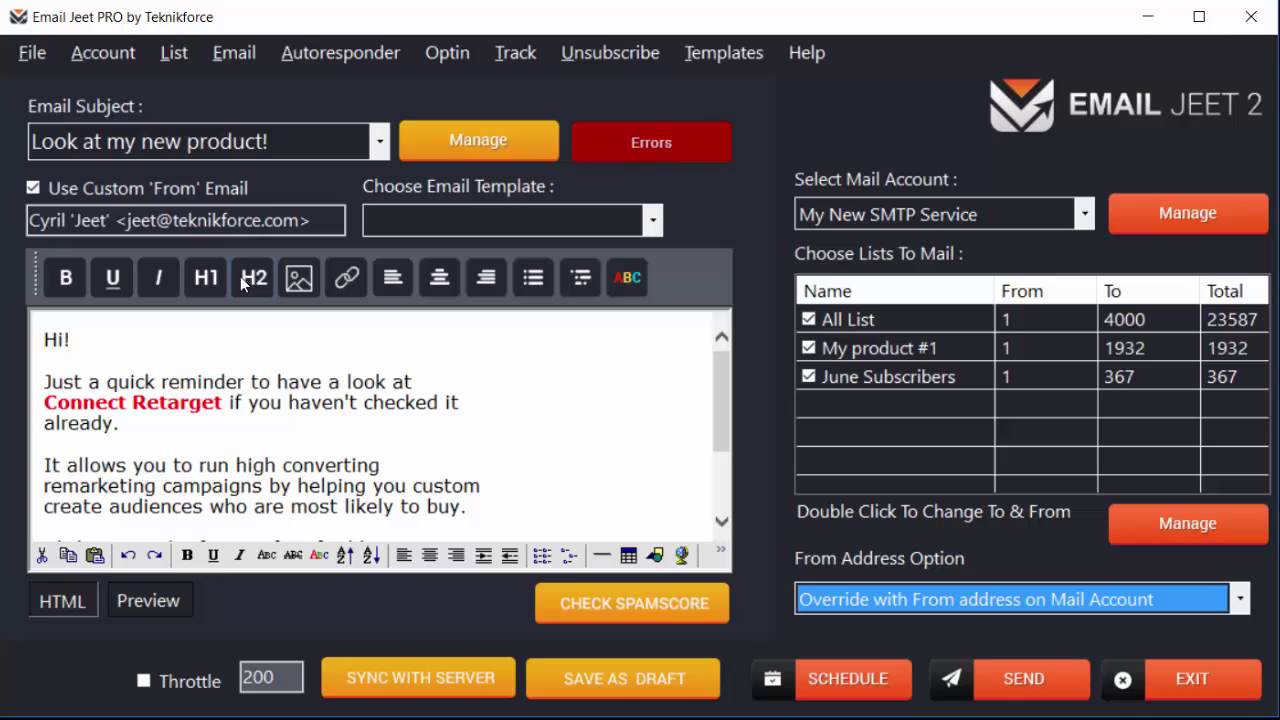
click(1132, 610)
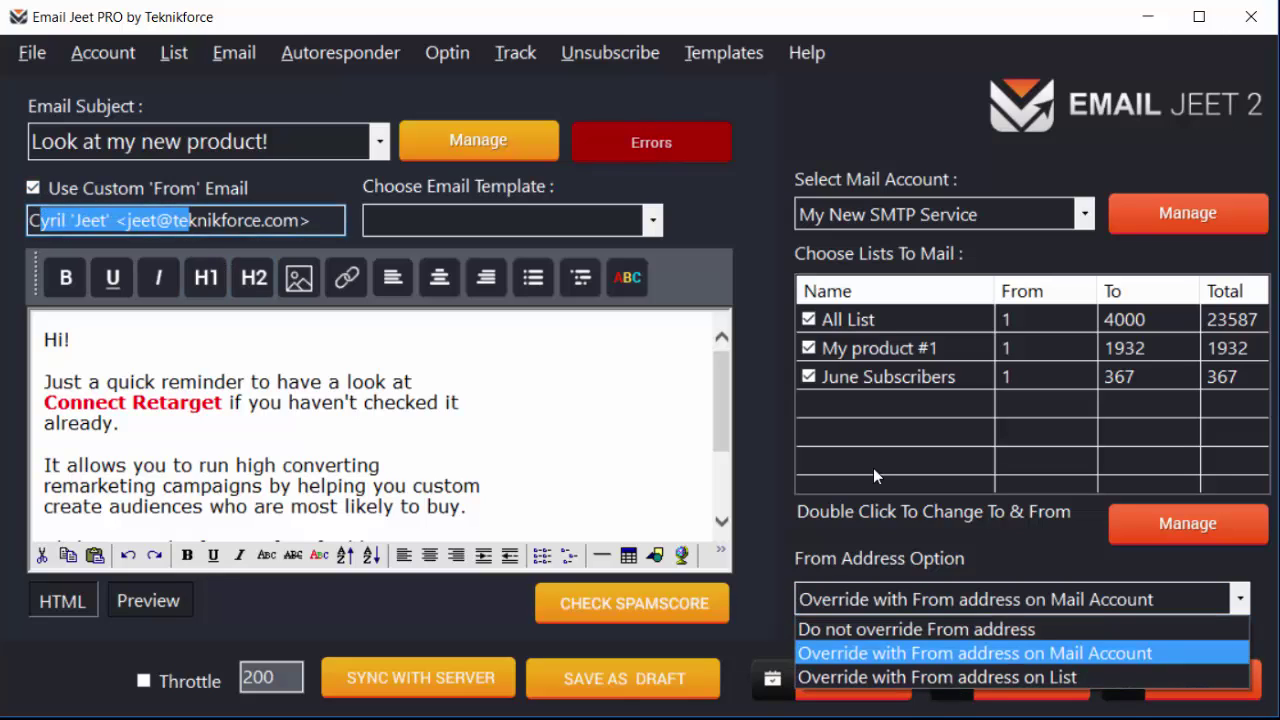
key(Down)
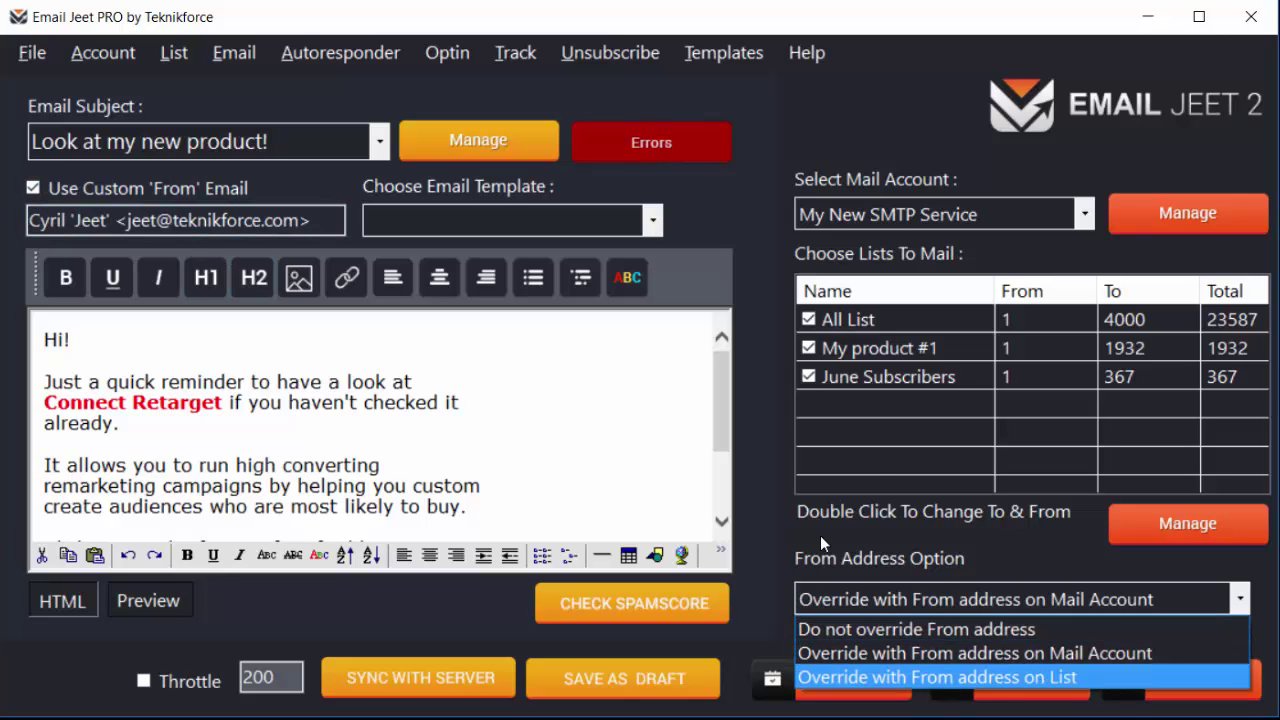
key(Return)
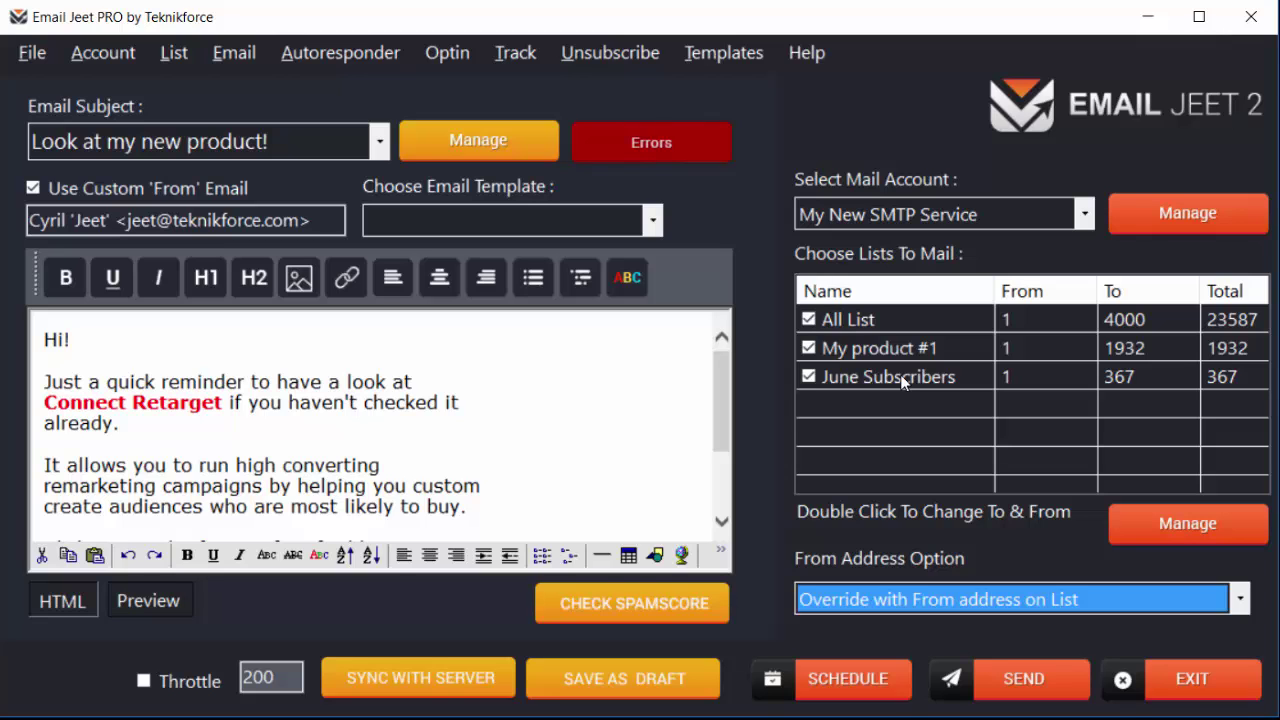
Check June Subscribers' From settings, then set the From Address Option to Do not override From address.
click(1187, 523)
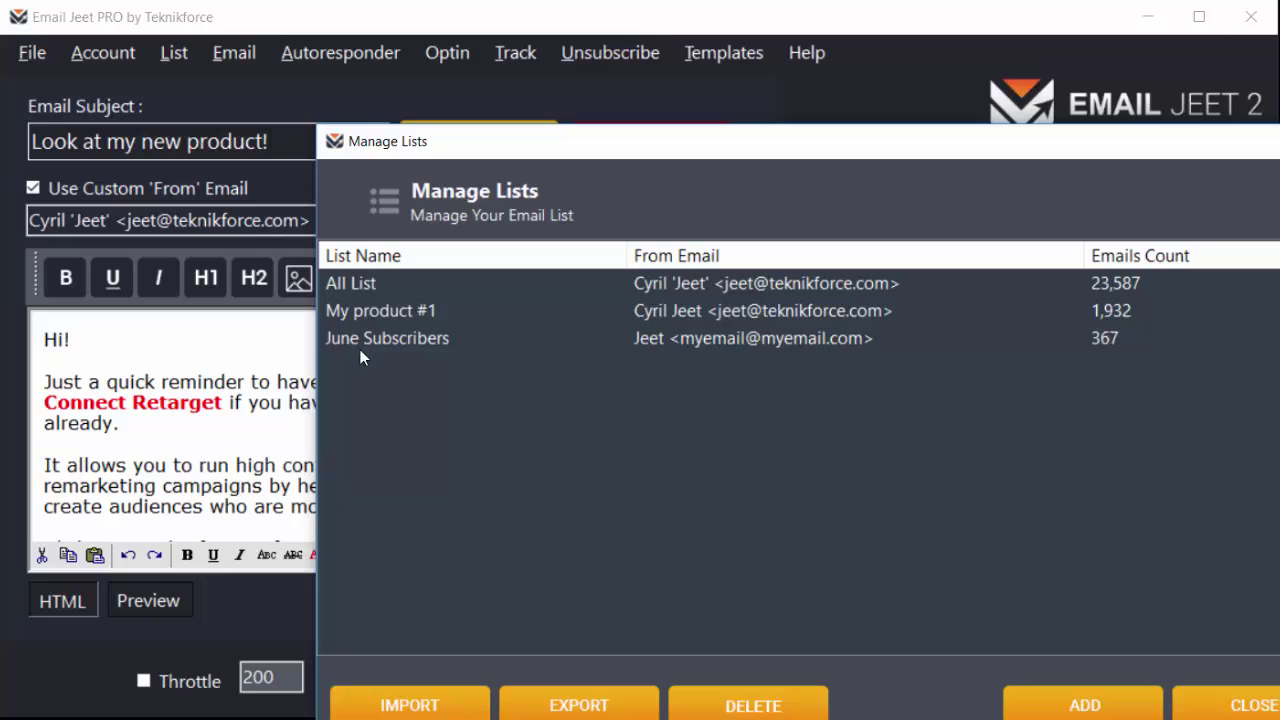
double_click(387, 338)
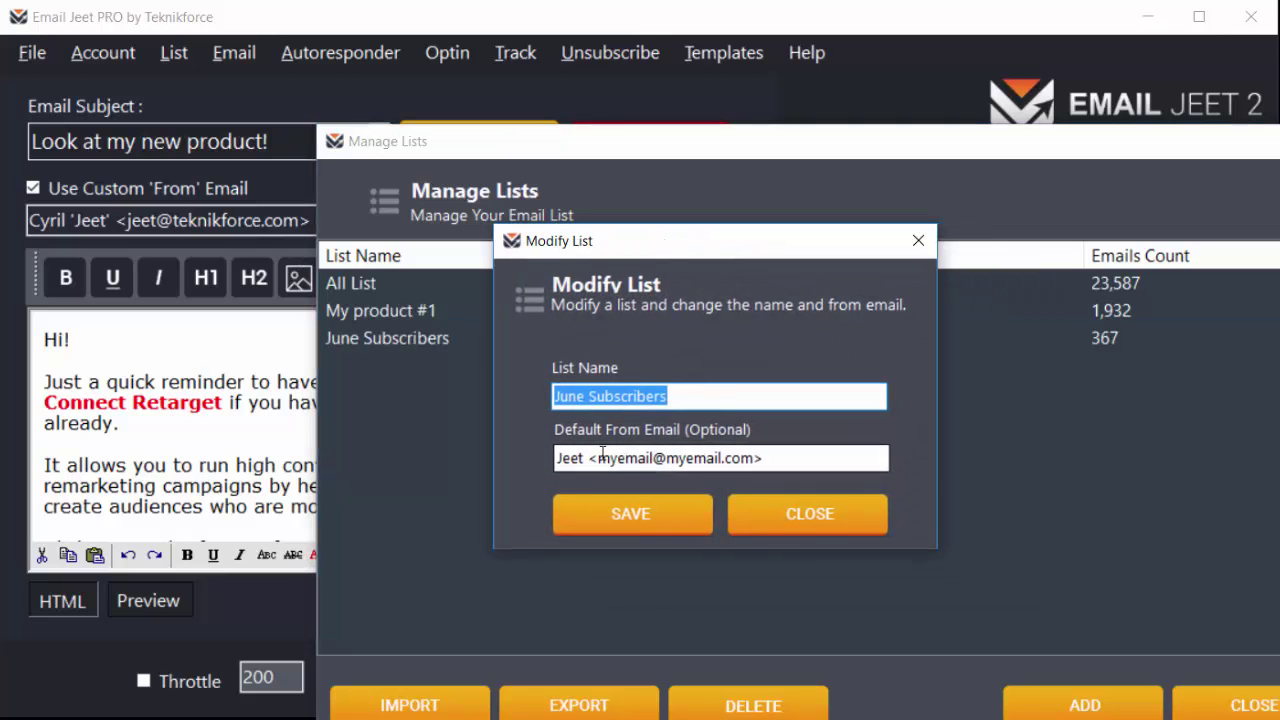
drag(598, 457, 786, 452)
click(770, 522)
click(1225, 705)
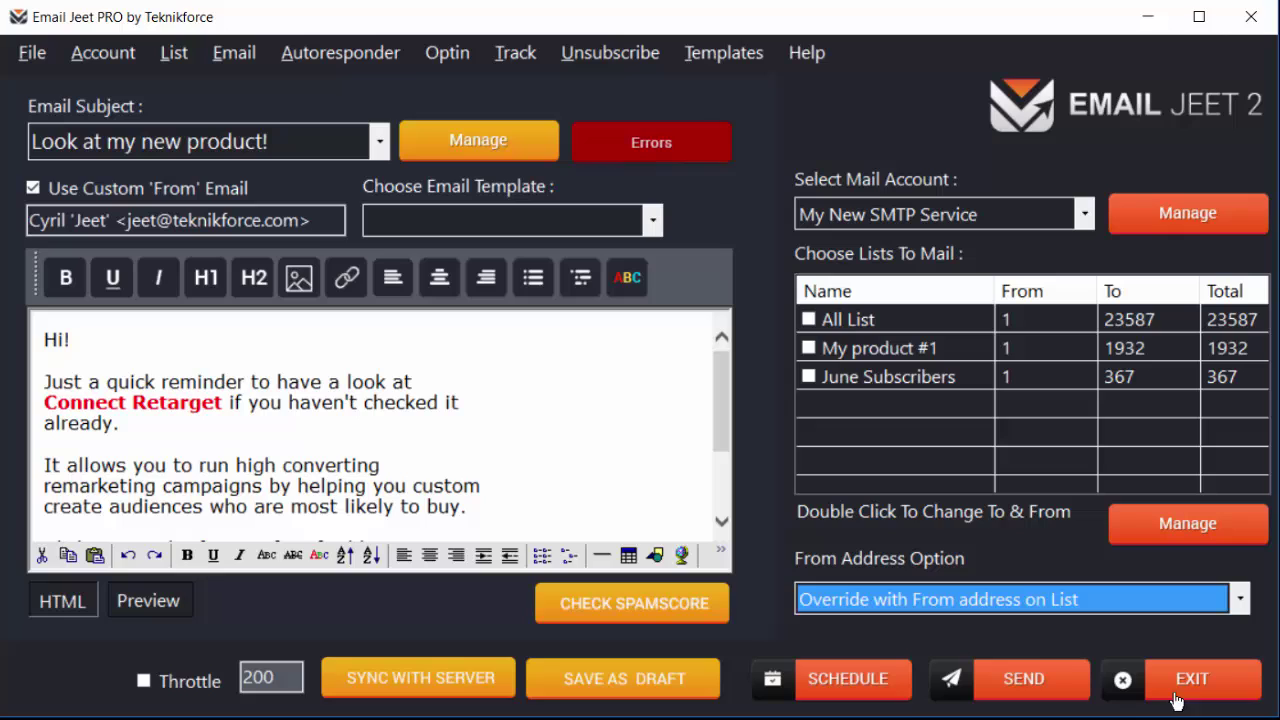
click(986, 604)
click(973, 626)
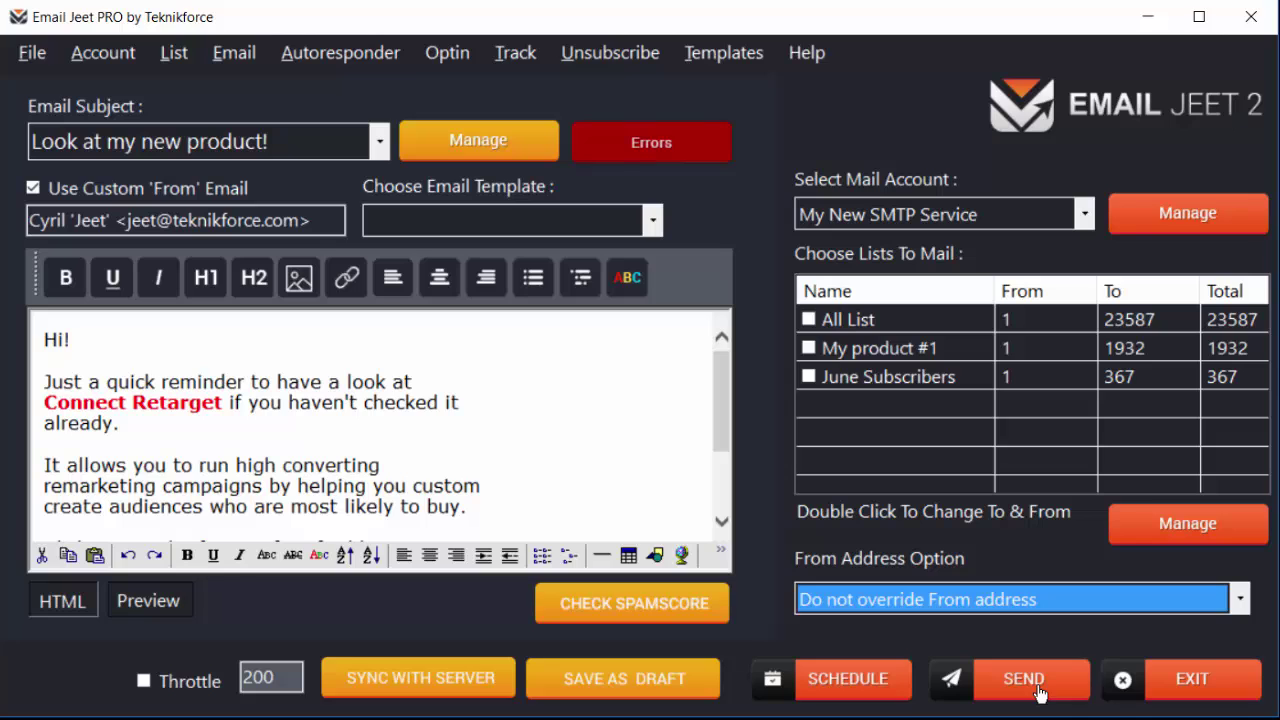
Attempt sending, dismiss the no-list warning, and tick All List and My product #1.
click(1040, 692)
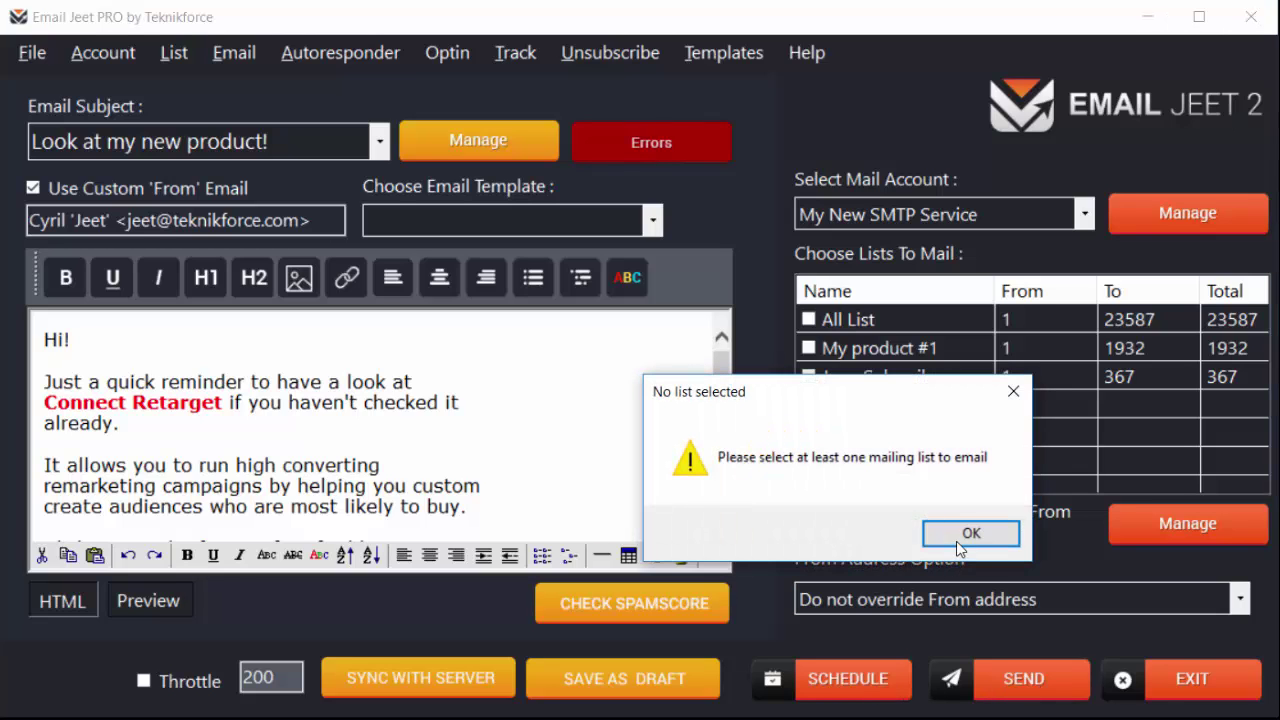
click(970, 533)
click(808, 319)
click(808, 348)
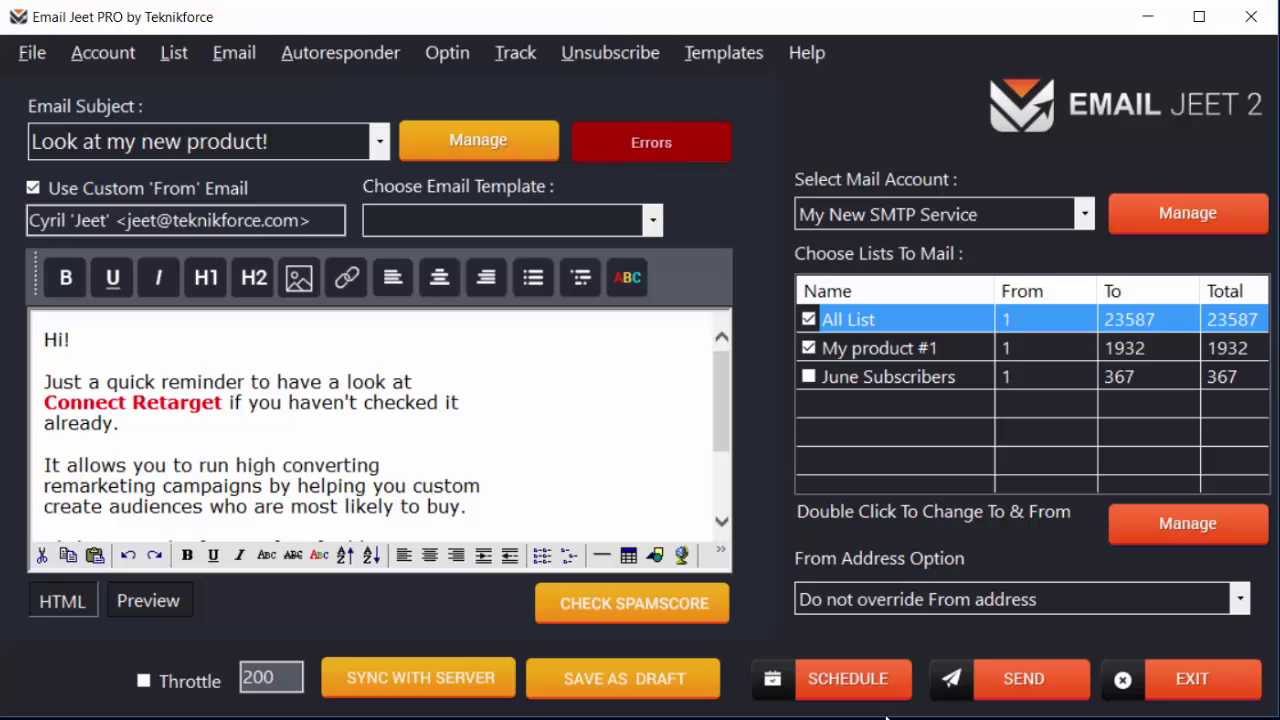
Schedule the email for July 27, 2016 at 20:30 and save the schedule.
click(868, 697)
drag(745, 251, 602, 169)
click(463, 427)
click(635, 403)
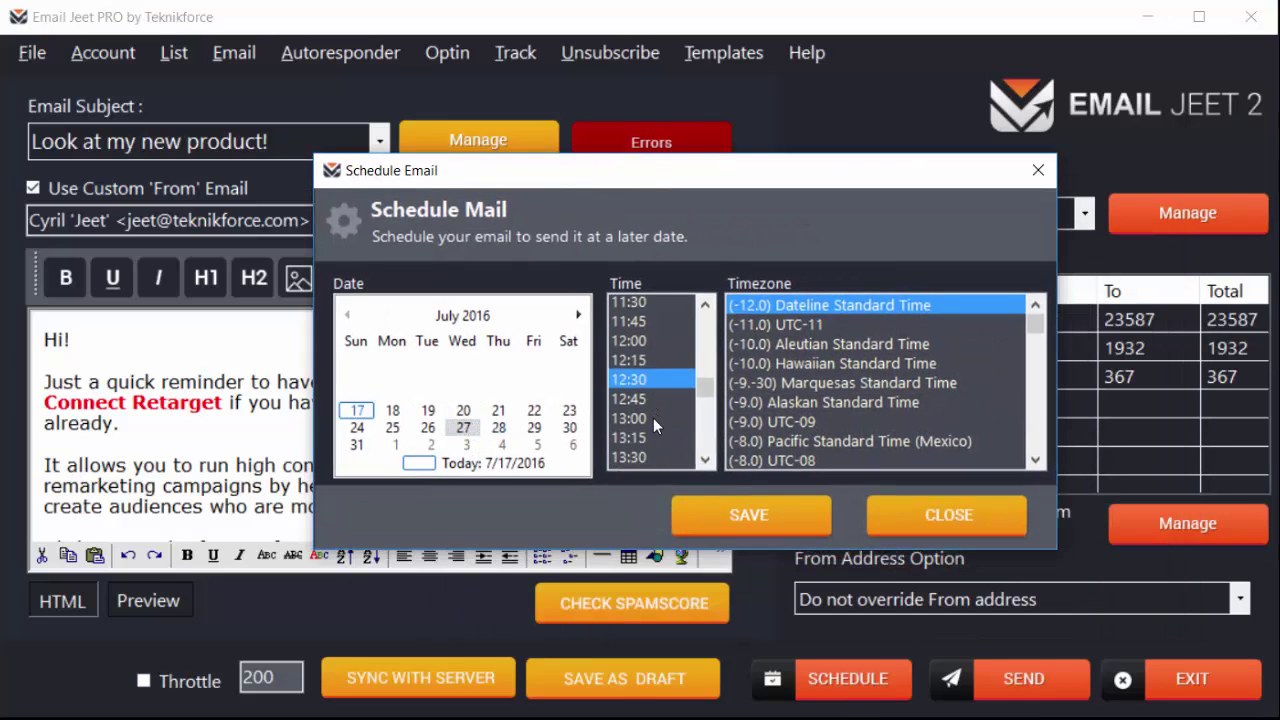
scroll(653, 418, down, 11)
click(654, 418)
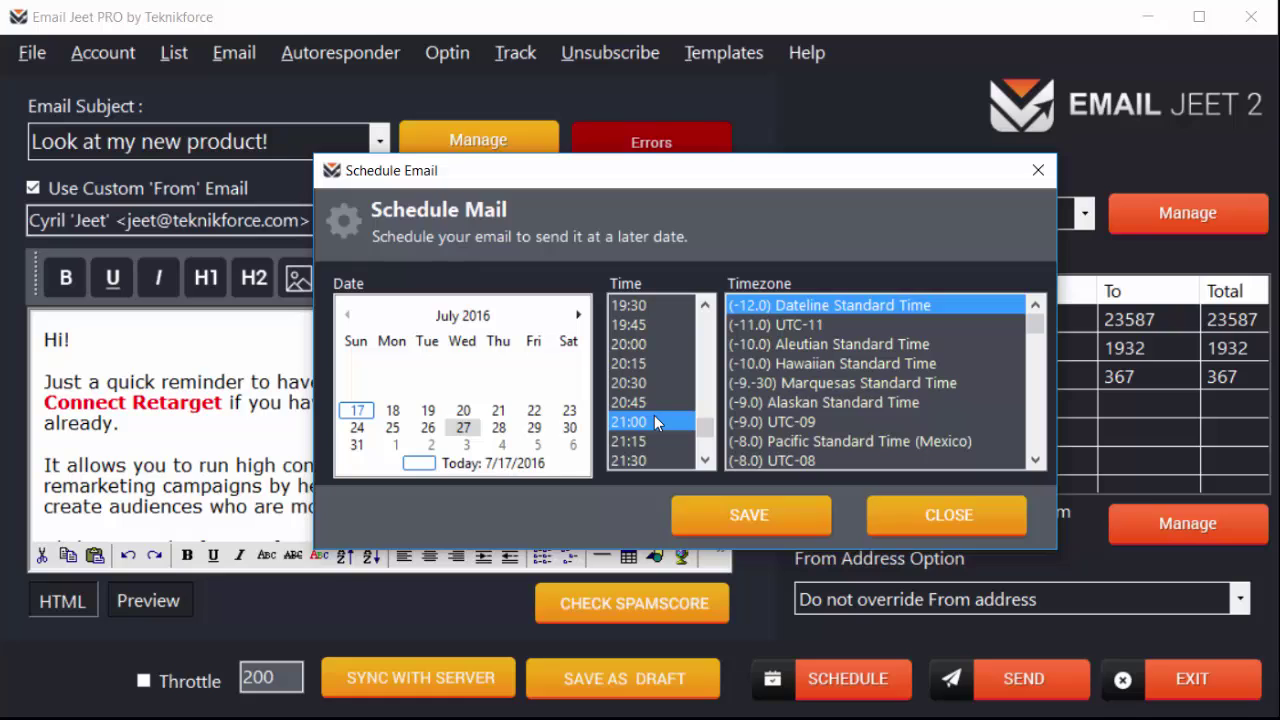
click(656, 382)
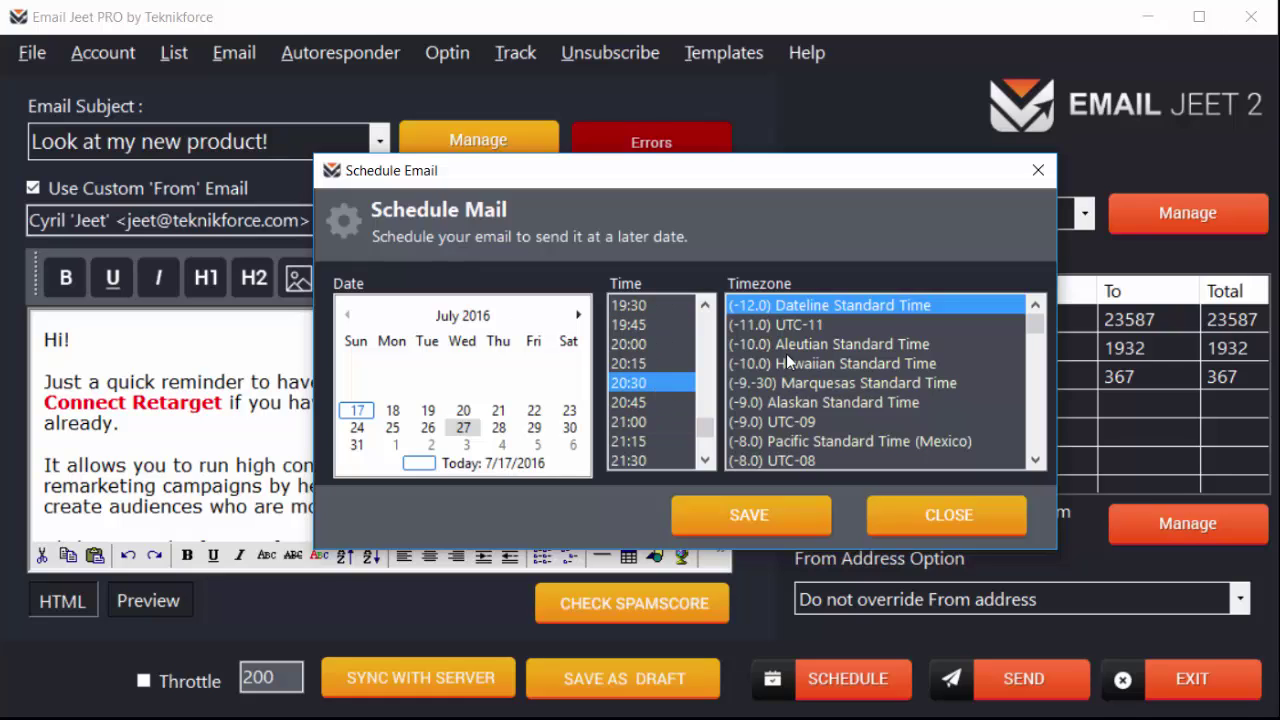
mouse_move(1035, 323)
mouse_down()
mouse_move(1035, 455)
mouse_move(1034, 286)
mouse_move(1034, 300)
mouse_up()
click(735, 517)
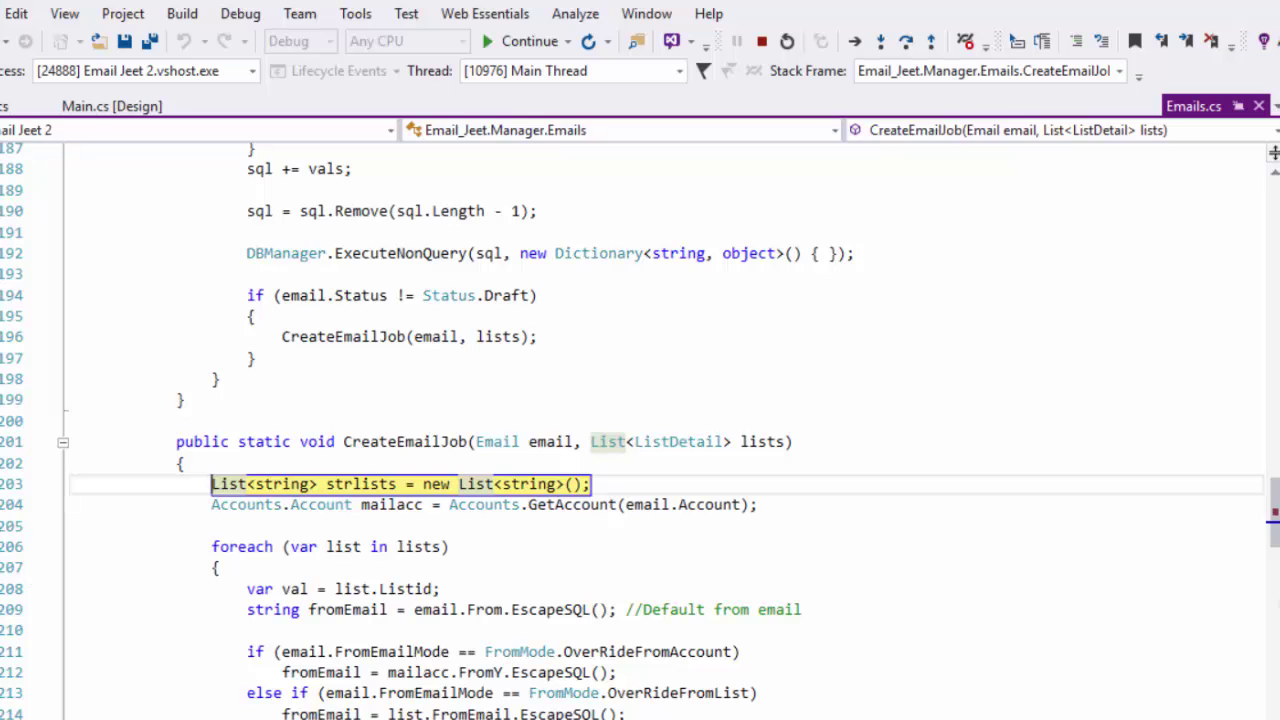
key(F5)
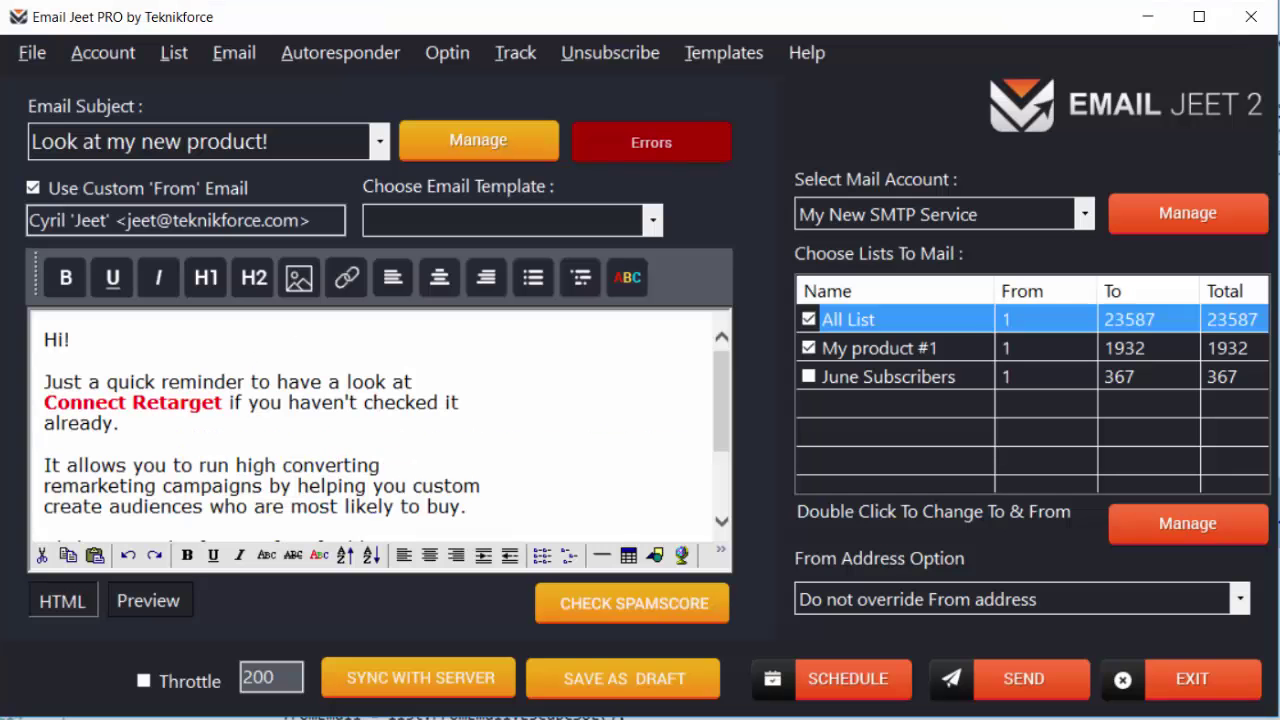